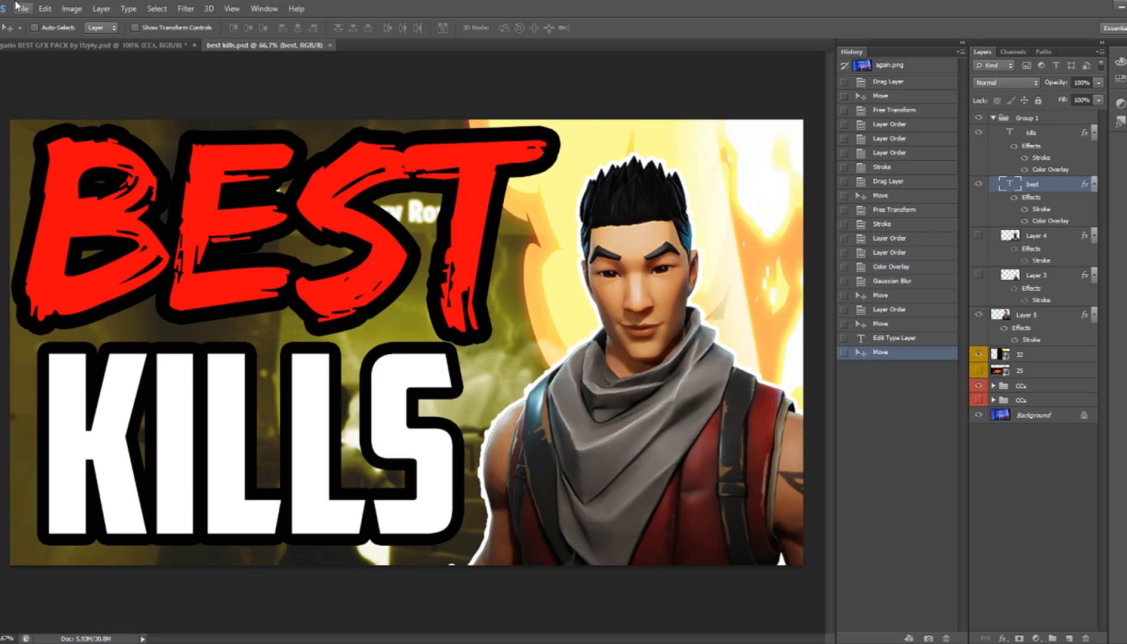
Step: Open gg.png and apply a Gaussian Blur of 3.6 to its background layer
{"action": "left_click", "coordinate": [35, 23]}
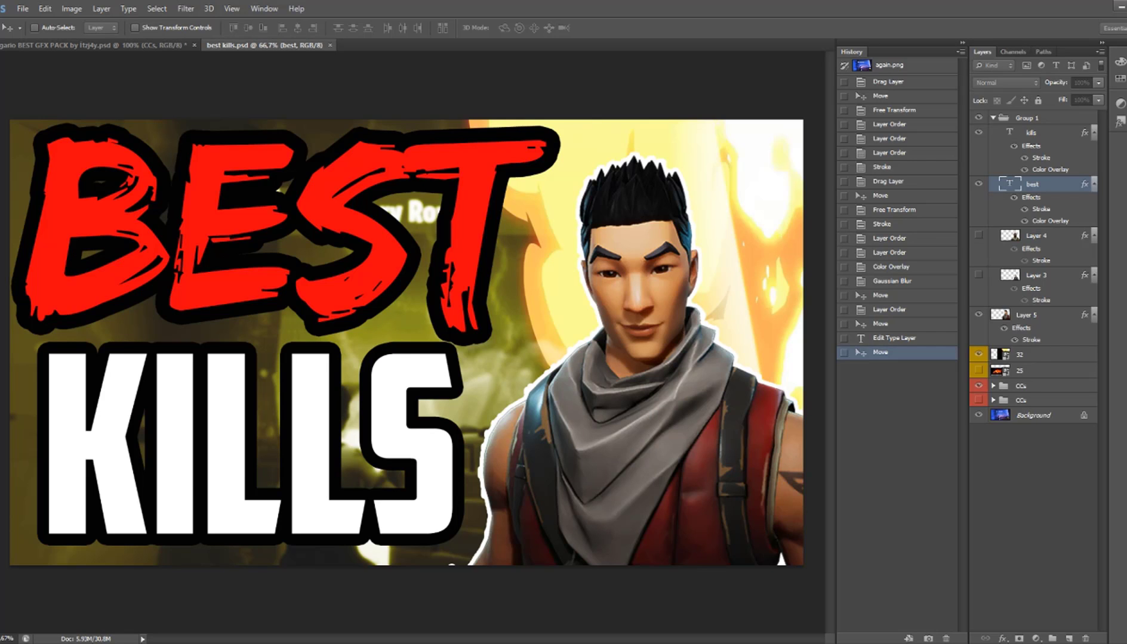
{"action": "key", "text": "Return"}
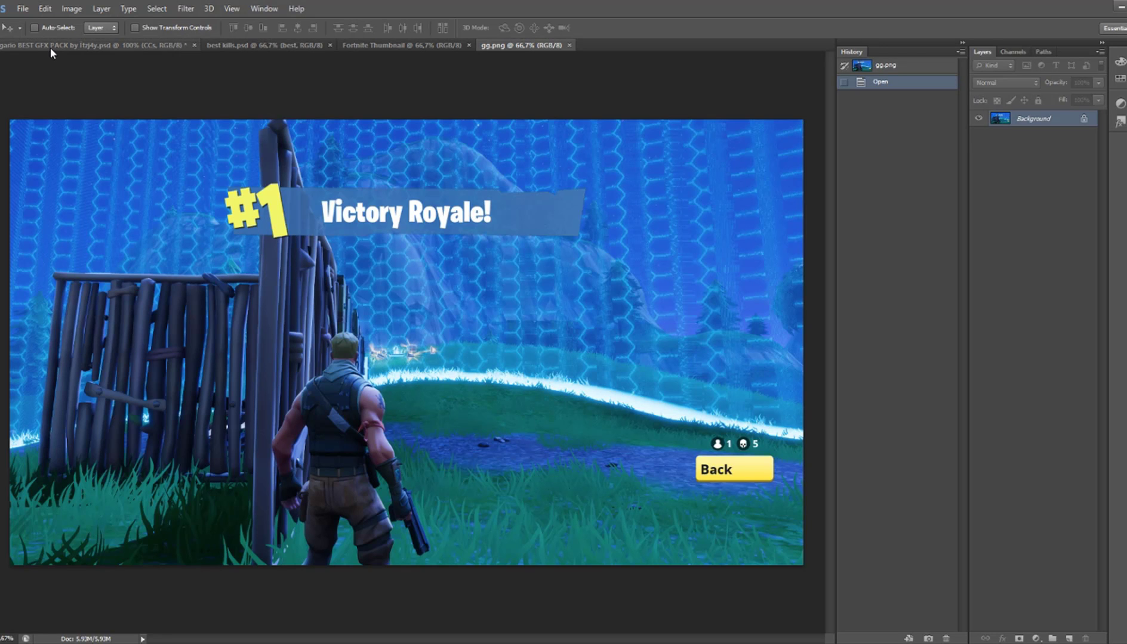
{"action": "key", "text": "ctrl+f"}
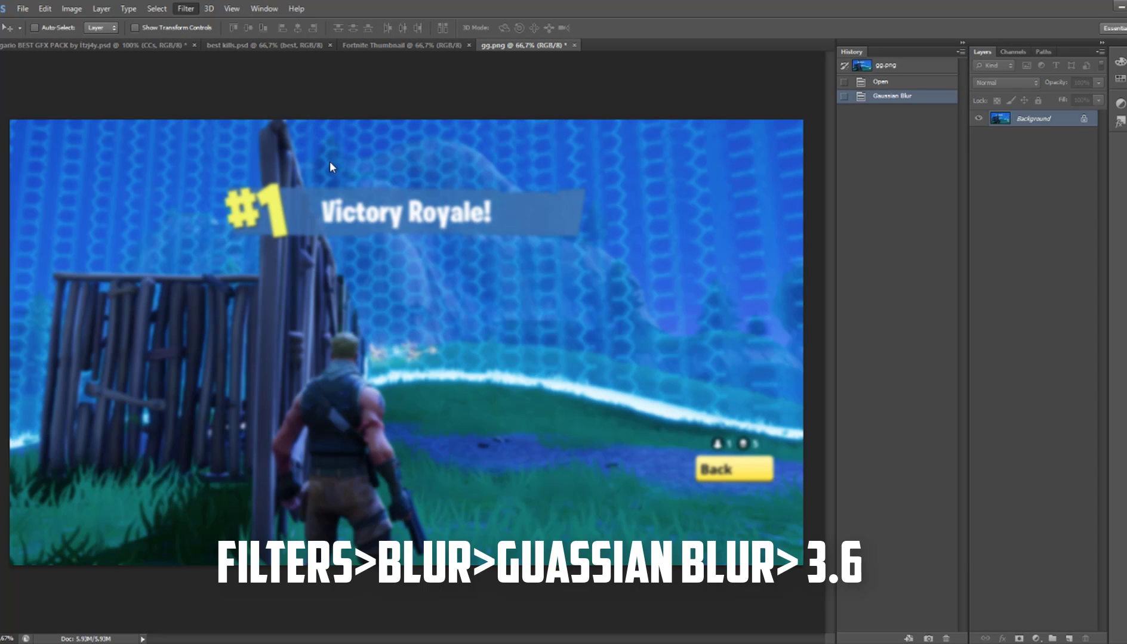
{"action": "key", "text": "h"}
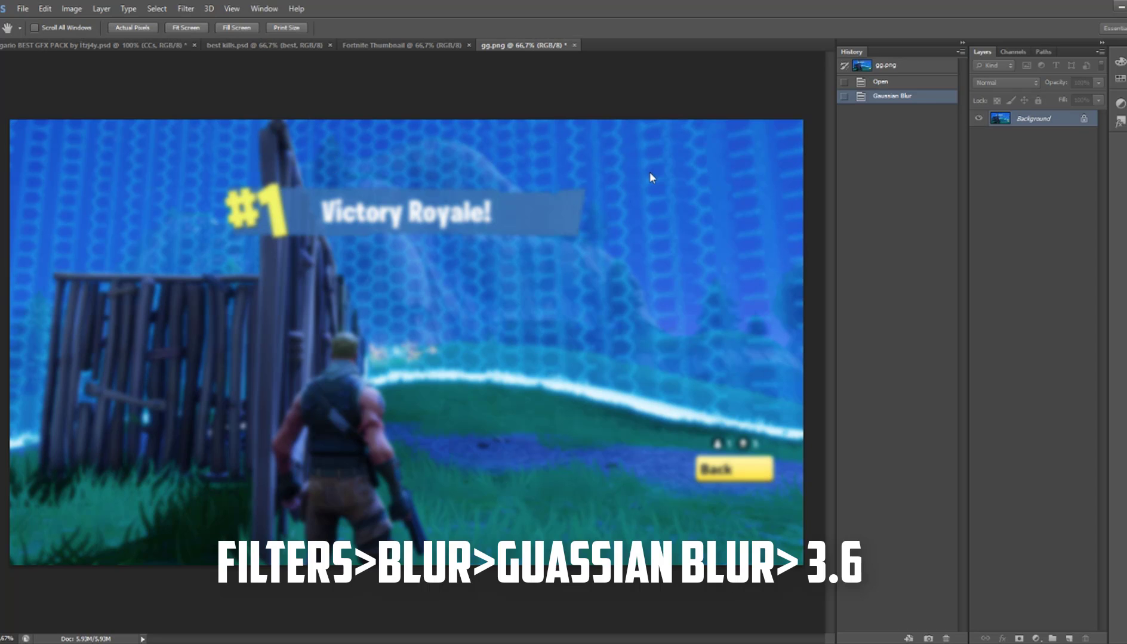
{"action": "key", "text": "v"}
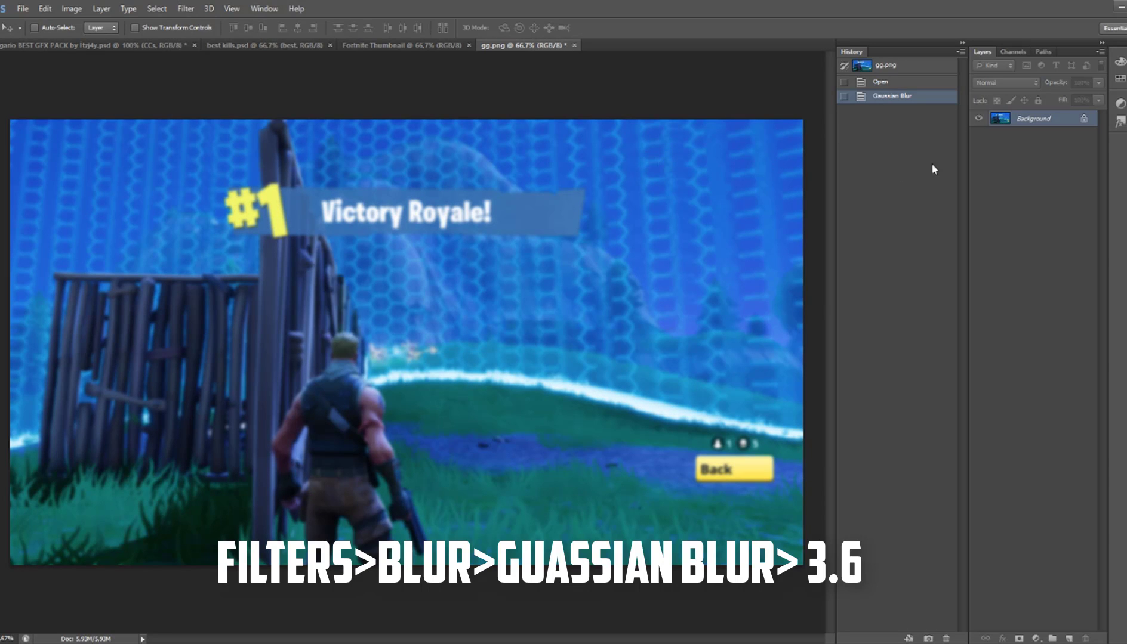
Step: In the Agario GFX pack document, toggle the first CCs group inside folder 1 to compare its colour effect
{"action": "left_click", "coordinate": [149, 39]}
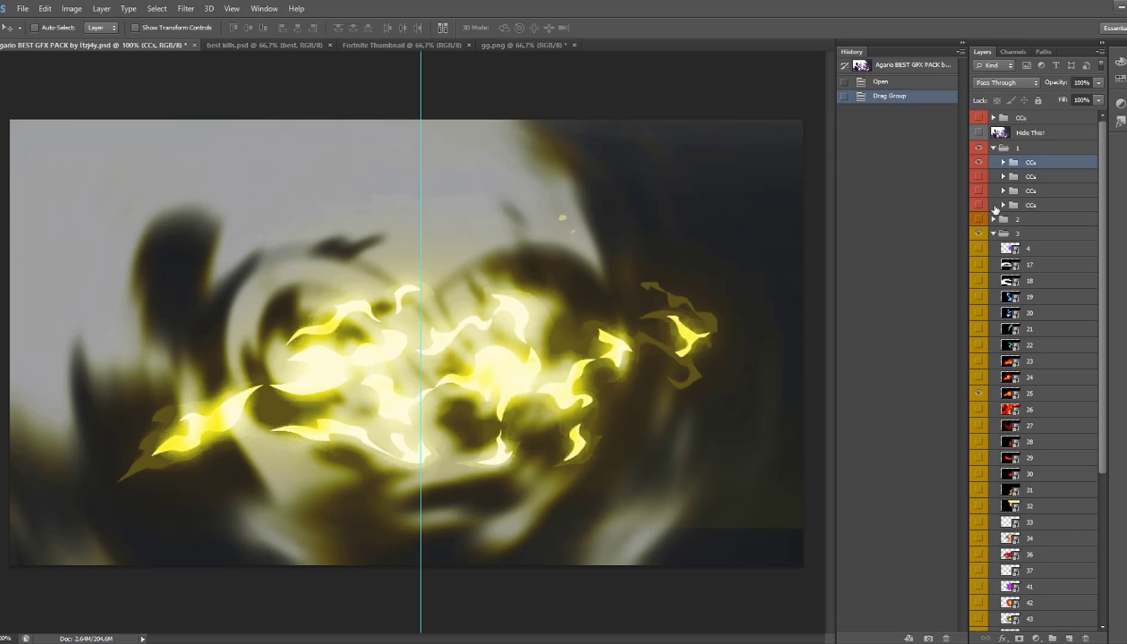
{"action": "left_click", "coordinate": [979, 162]}
{"action": "left_click", "coordinate": [979, 162]}
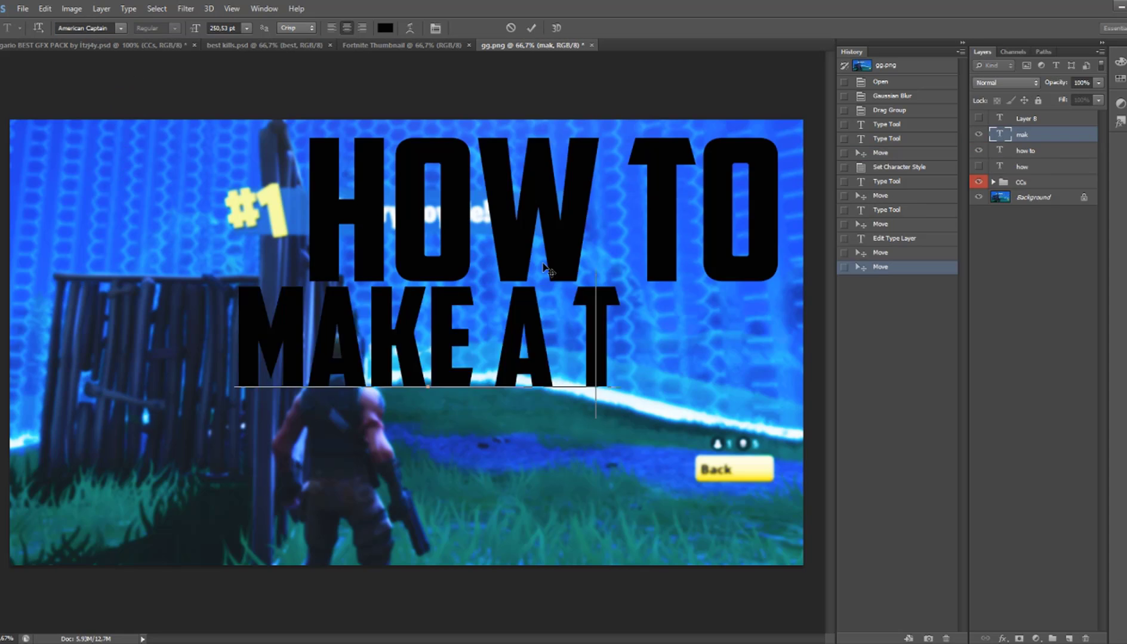
Step: Shorten the second text line of gg.png so that it reads "MAKE A"
{"action": "key", "text": "BackSpace"}
{"action": "key", "text": "BackSpace"}
{"action": "key", "text": "BackSpace"}
{"action": "key", "text": "BackSpace"}
{"action": "type", "text": "A"}
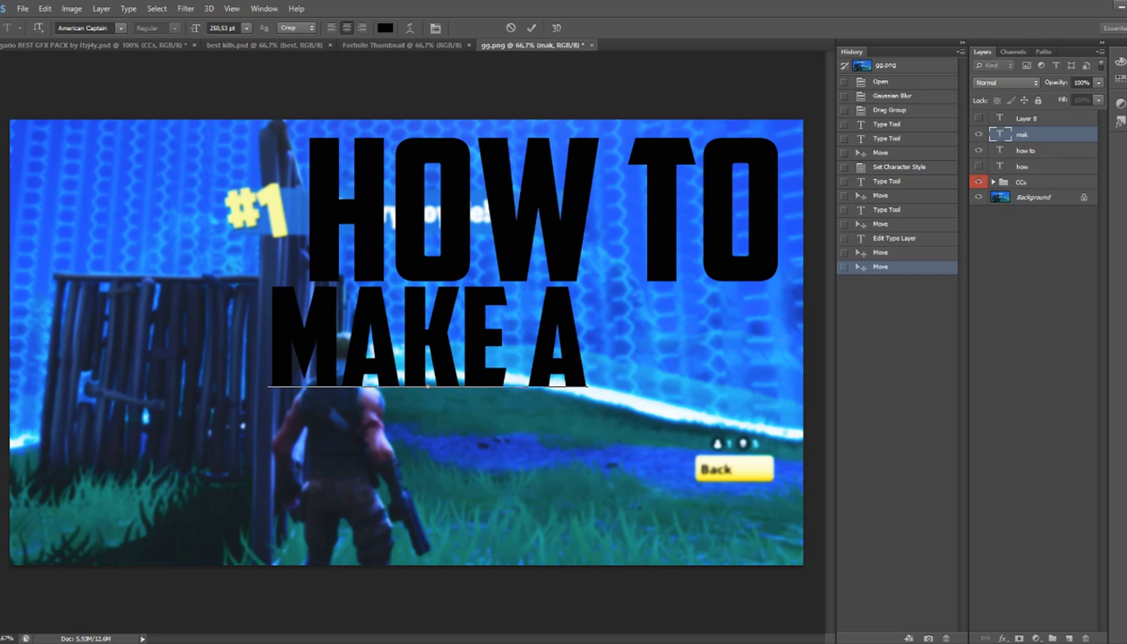
Step: Add a new text line reading "THUMBNAIL" in the lower half of the image
{"action": "left_click", "coordinate": [2, 341]}
{"action": "left_click", "coordinate": [439, 451]}
{"action": "type", "text": "THUMN"}
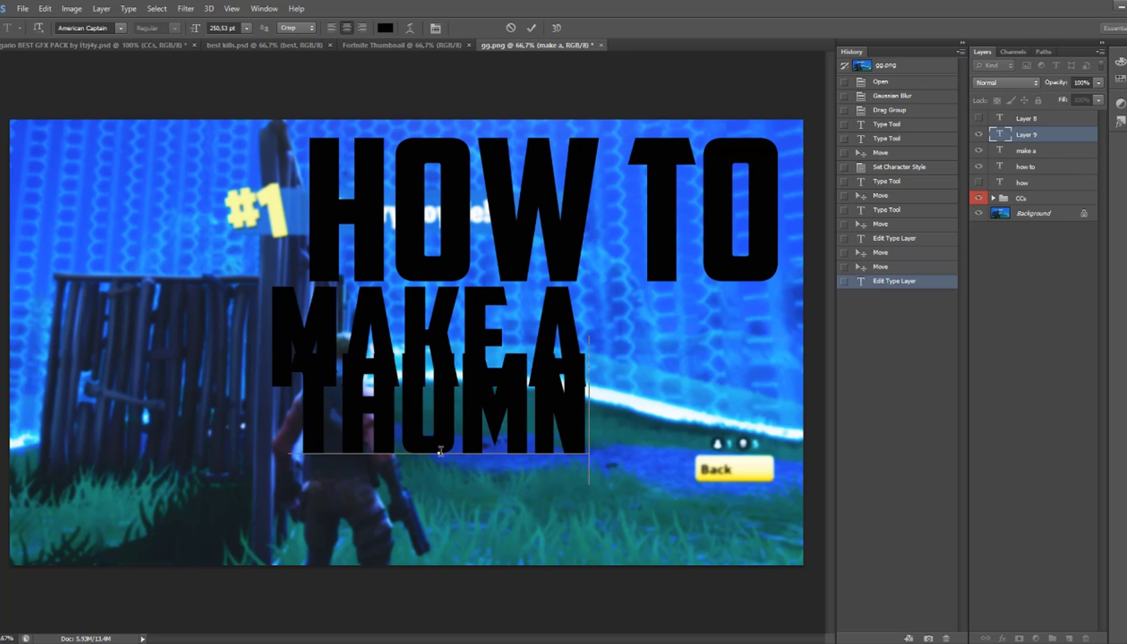
{"action": "key", "text": "BackSpace"}
{"action": "type", "text": "BNAIL"}
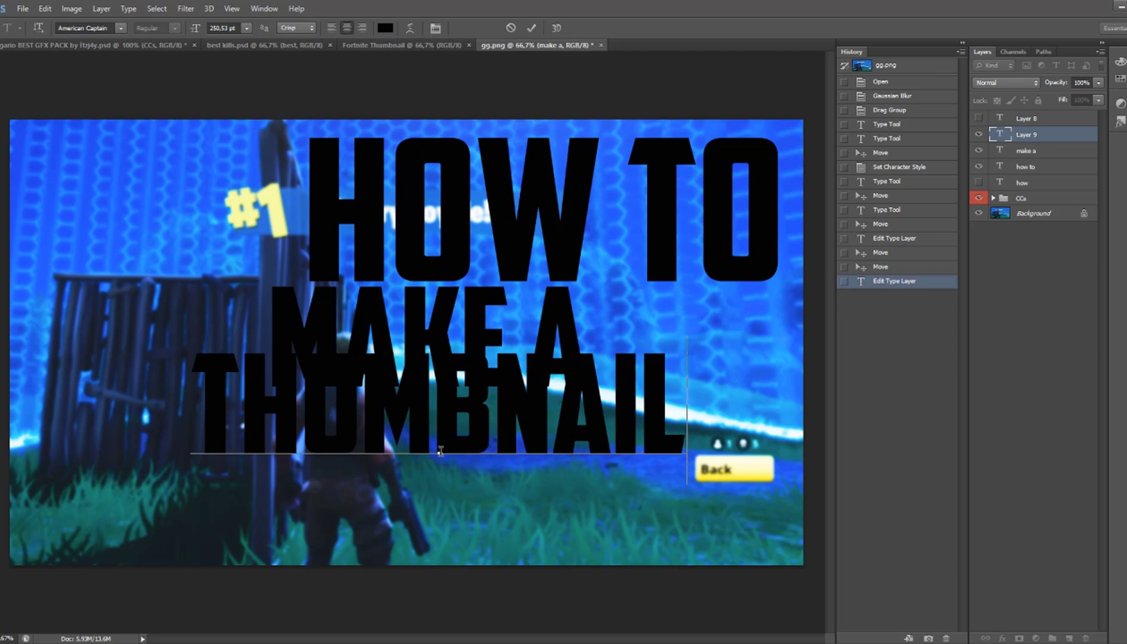
Step: Move THUMBNAIL down and to the right as the lowest line, and shift MAKE A to centre it below HOW TO
{"action": "left_click", "coordinate": [4, 64]}
{"action": "left_click_drag", "start_coordinate": [440, 332], "coordinate": [561, 425]}
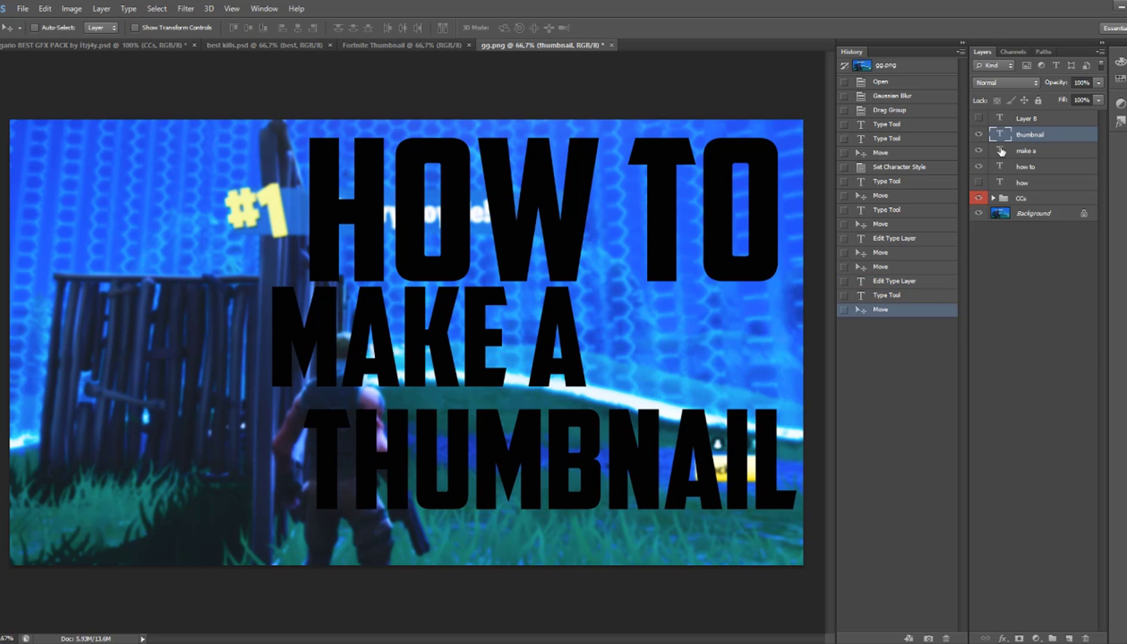
{"action": "left_click", "coordinate": [352, 332], "text": "ctrl"}
{"action": "left_click_drag", "start_coordinate": [352, 332], "coordinate": [469, 333]}
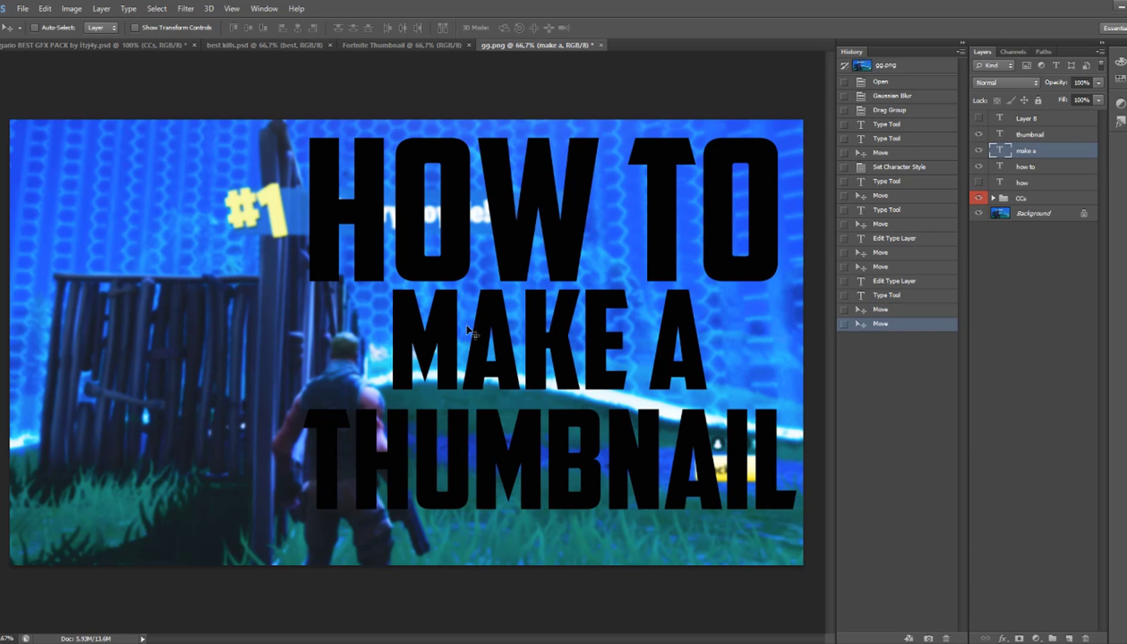
Step: Open the layer style settings of the HOW TO text layer
{"action": "left_click", "coordinate": [1007, 142]}
{"action": "left_click", "coordinate": [1002, 151]}
{"action": "double_click", "coordinate": [1002, 167]}
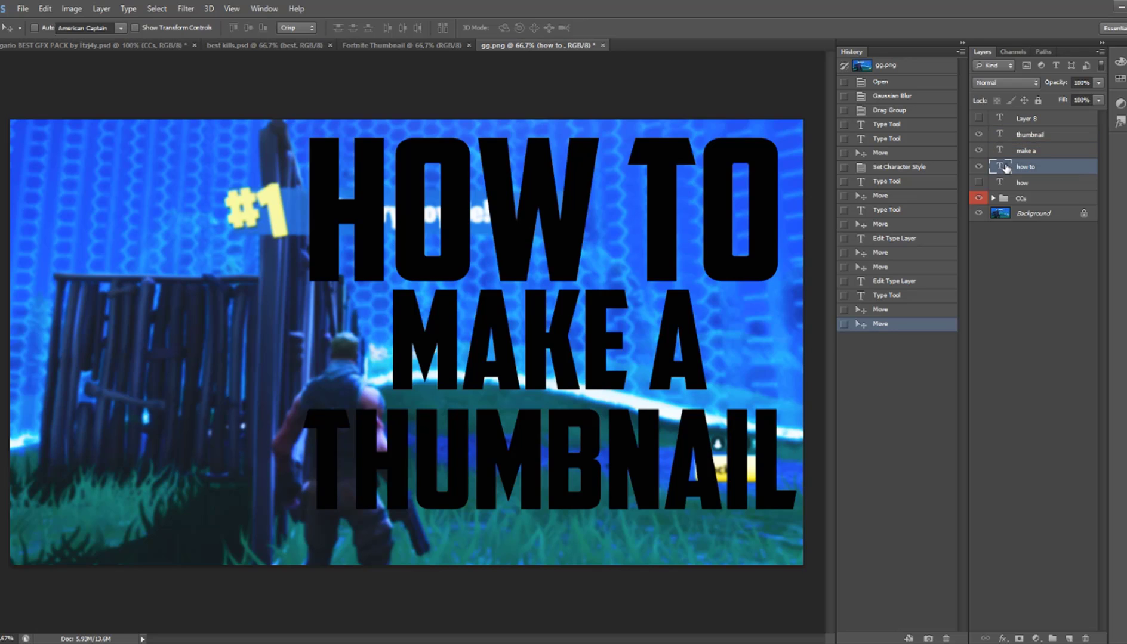
{"action": "left_click", "coordinate": [1003, 169]}
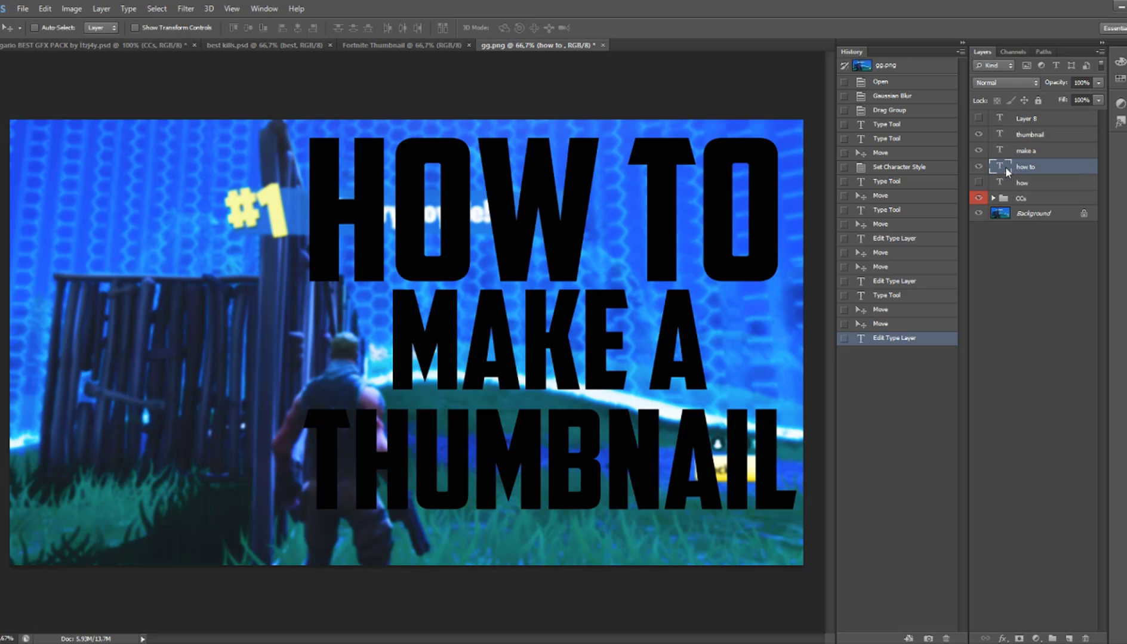
{"action": "key", "text": "h"}
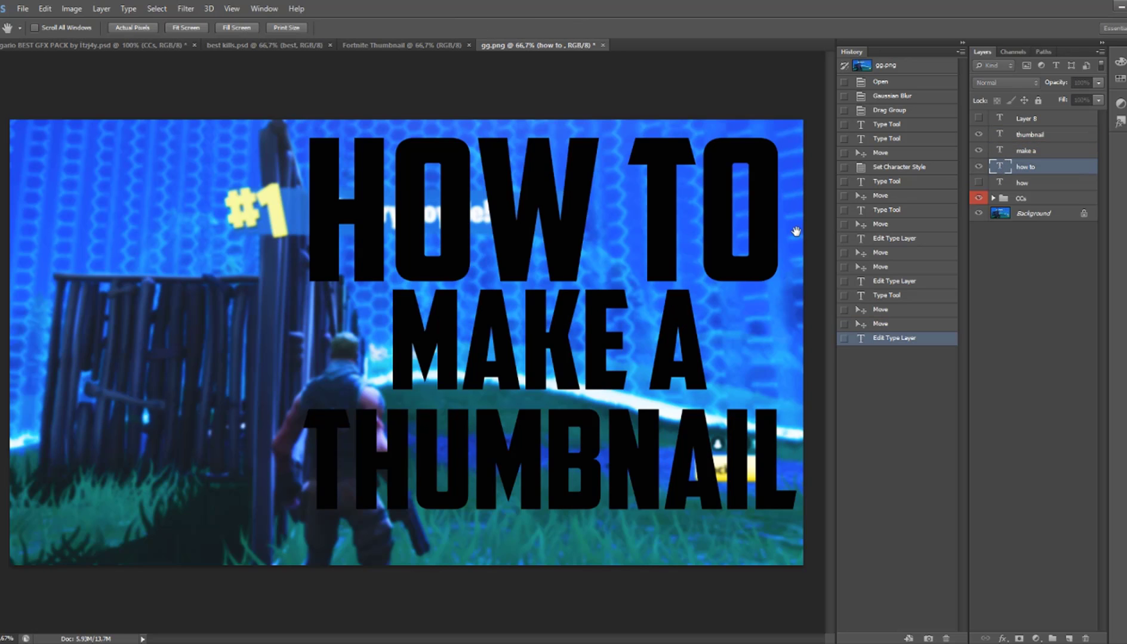
Step: Try a bright green Color Overlay on the HOW TO text
{"action": "left_click", "coordinate": [724, 401]}
{"action": "left_click", "coordinate": [713, 388]}
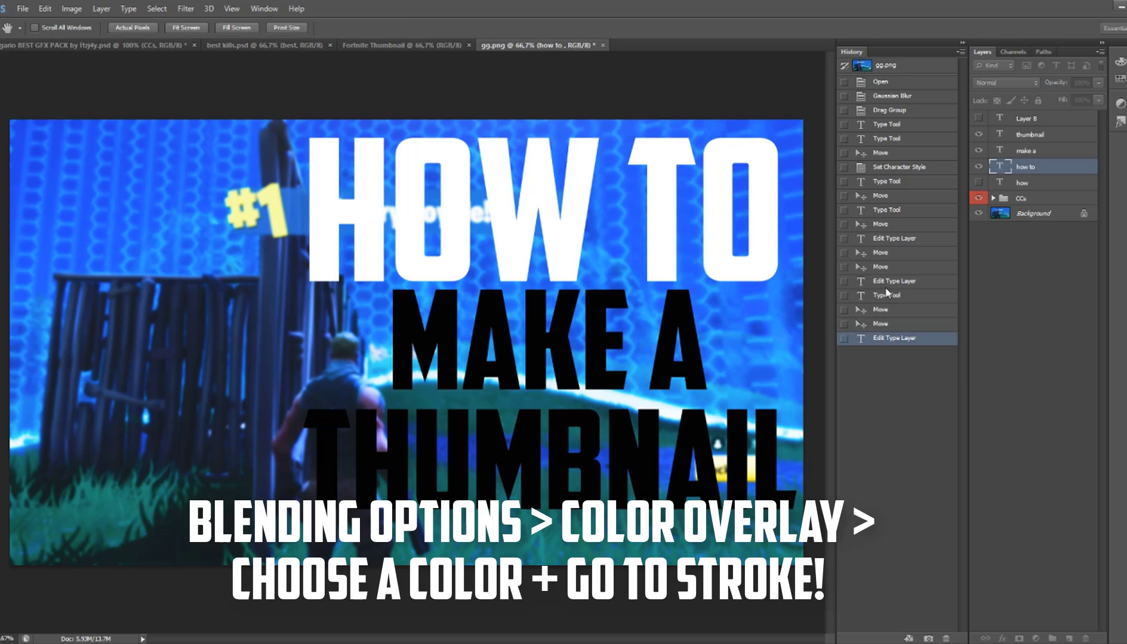
{"action": "key", "text": "i"}
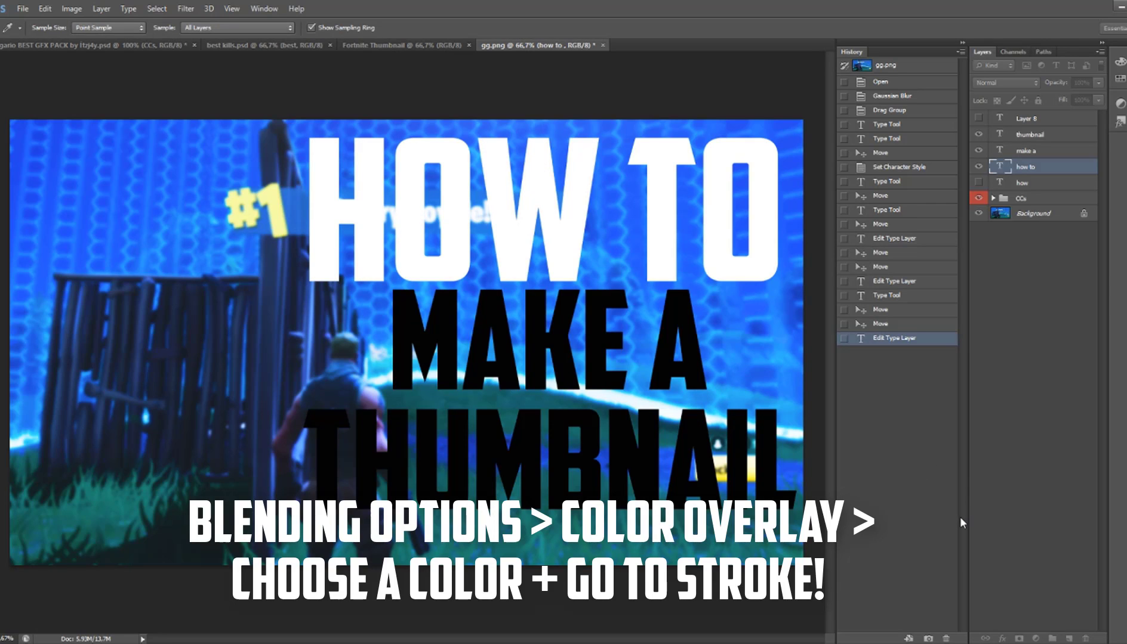
{"action": "left_click", "coordinate": [971, 325]}
{"action": "key", "text": "v"}
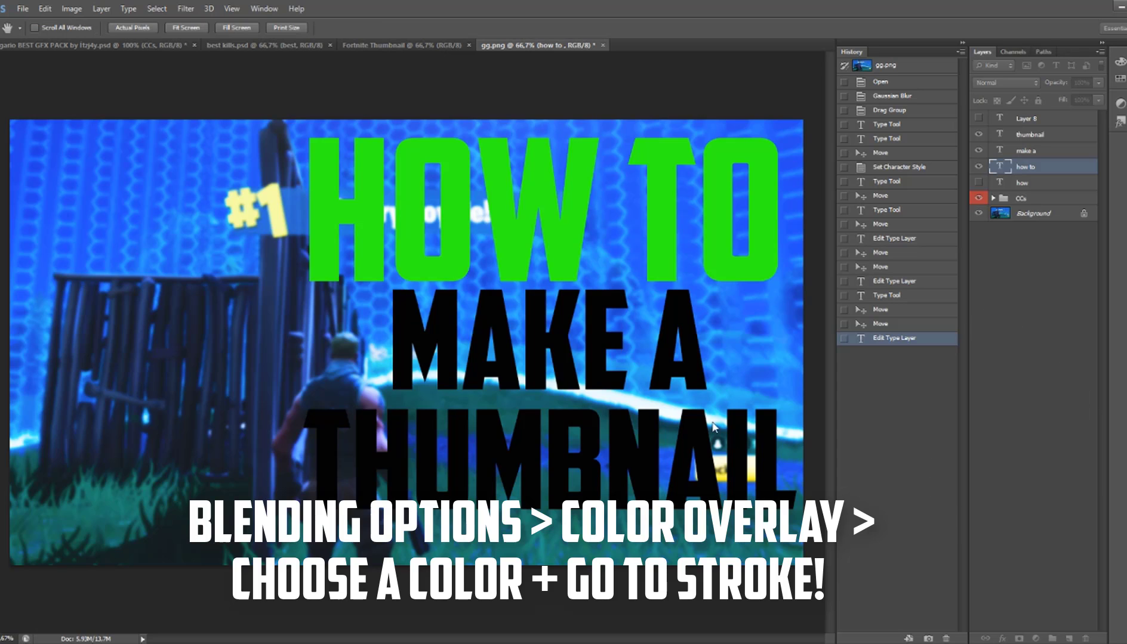
Step: Apply a Gradient Overlay to HOW TO with the orange, yellow, orange preset
{"action": "left_click", "coordinate": [686, 403]}
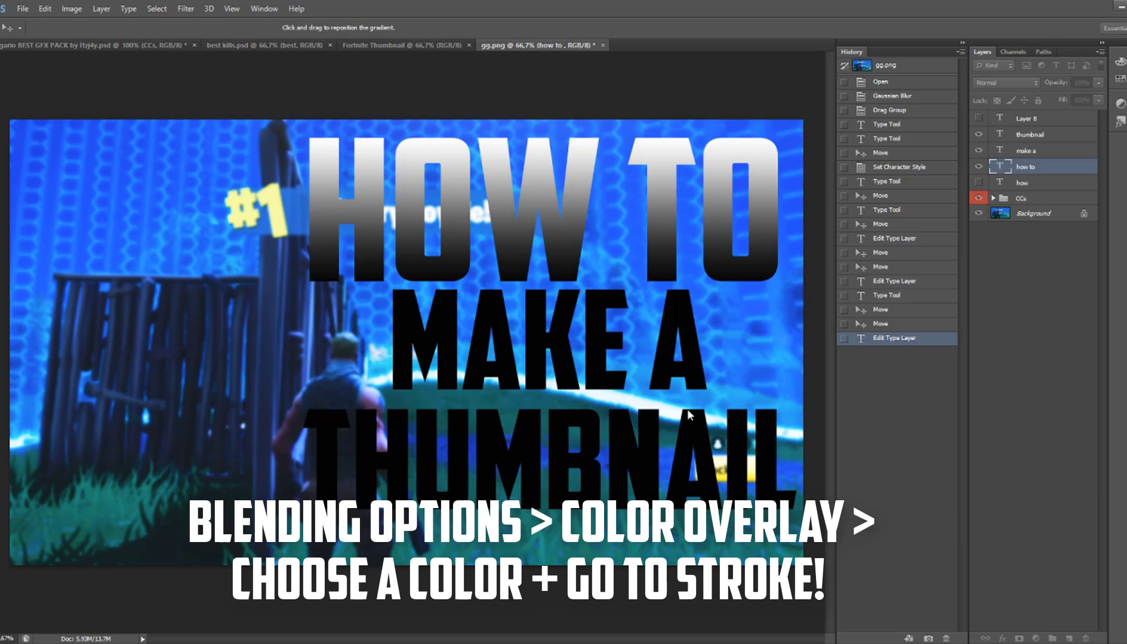
{"action": "left_click", "coordinate": [882, 326]}
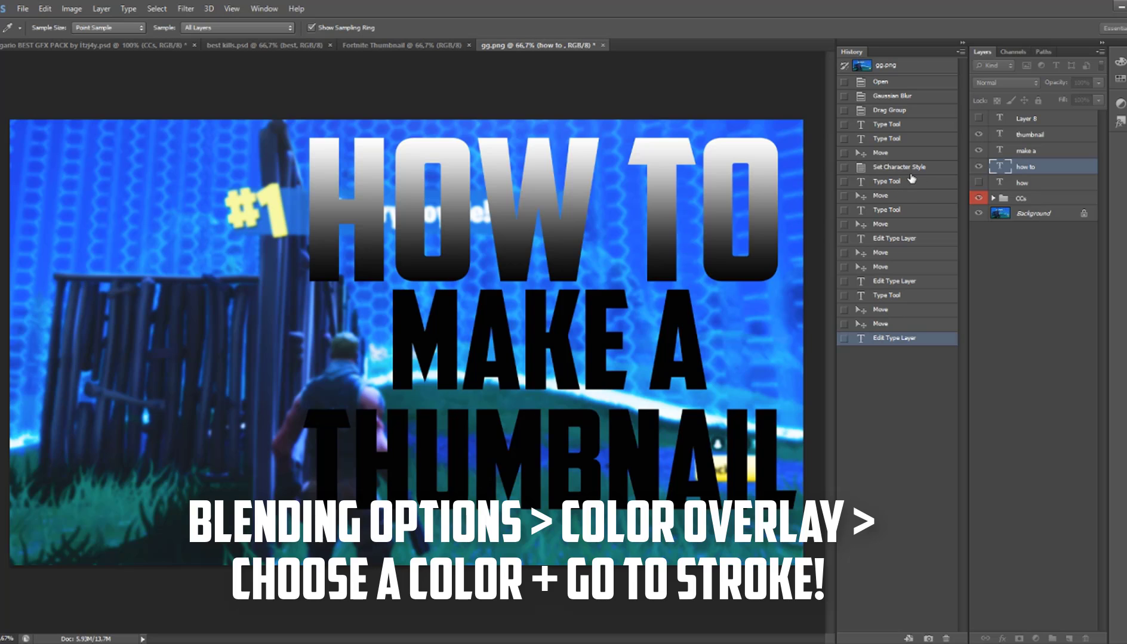
{"action": "left_click", "coordinate": [910, 176]}
{"action": "left_click", "coordinate": [986, 157]}
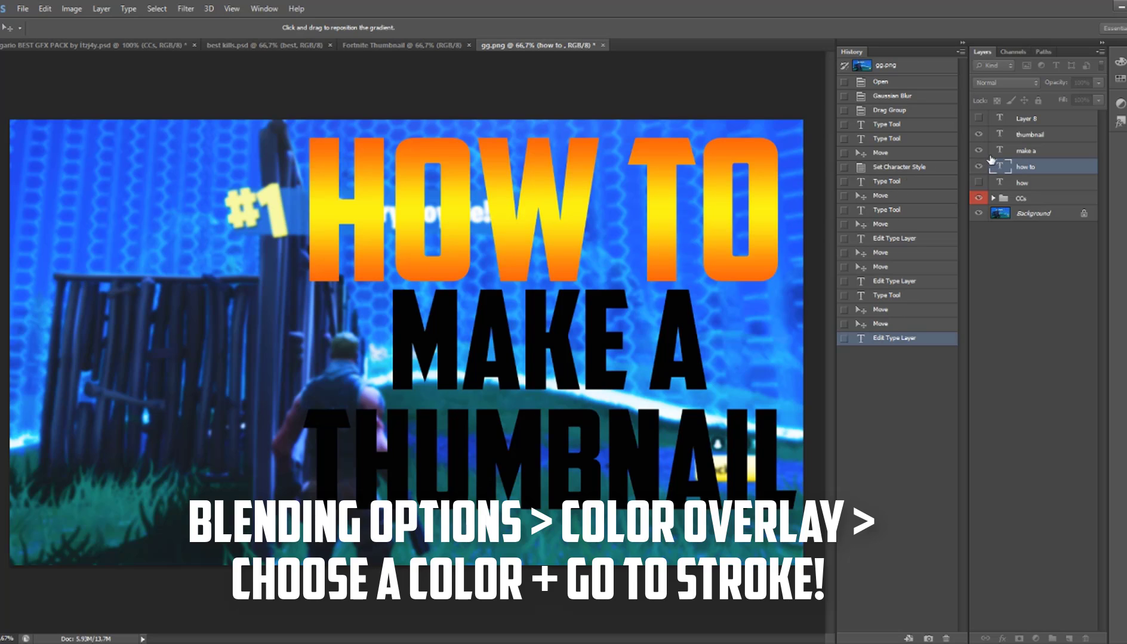
Step: Add a thick black Stroke around HOW TO and apply the layer style
{"action": "left_click", "coordinate": [709, 351]}
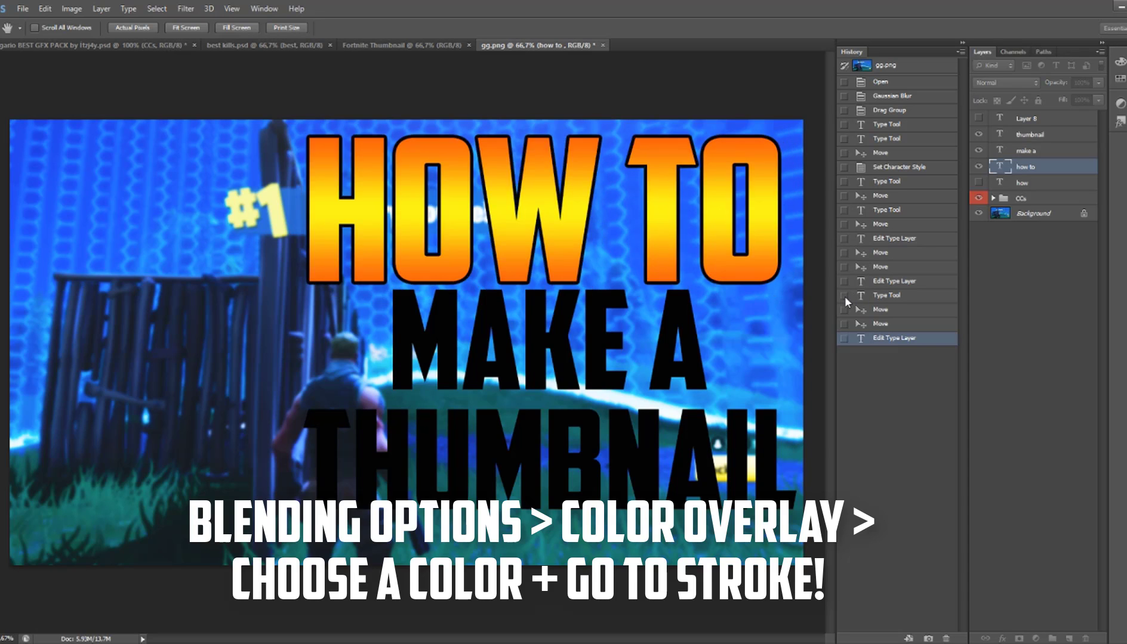
{"action": "left_click_drag", "start_coordinate": [851, 297], "coordinate": [850, 296]}
{"action": "left_click", "coordinate": [1000, 244]}
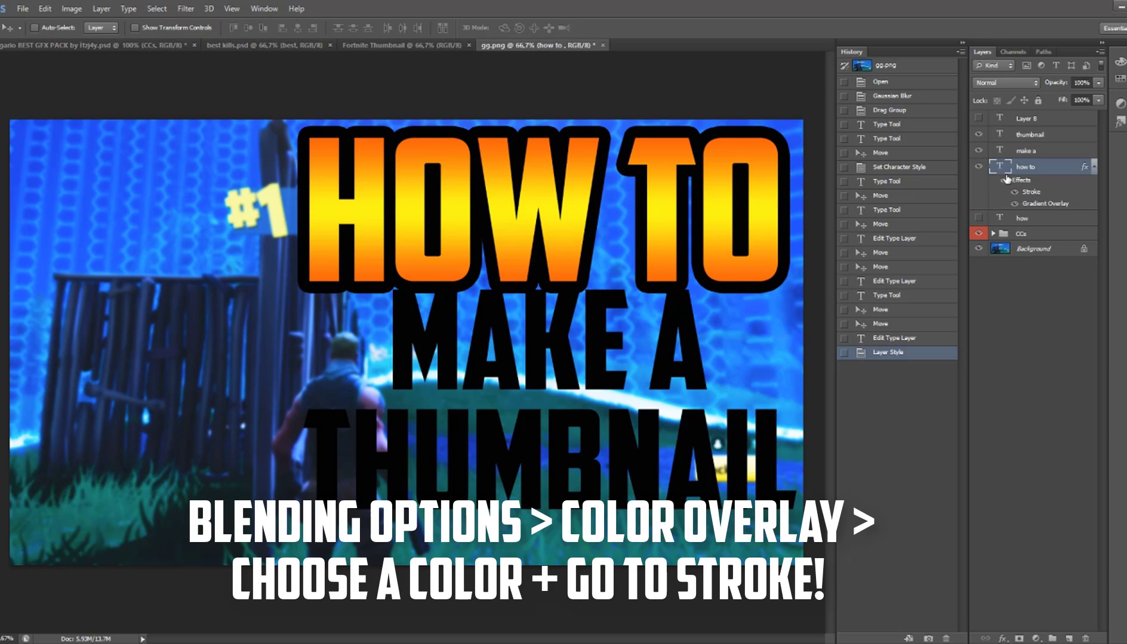
Step: Group the "thumbnail", "make a" and "how to" text layers together
{"action": "left_click", "coordinate": [1003, 140], "text": "shift"}
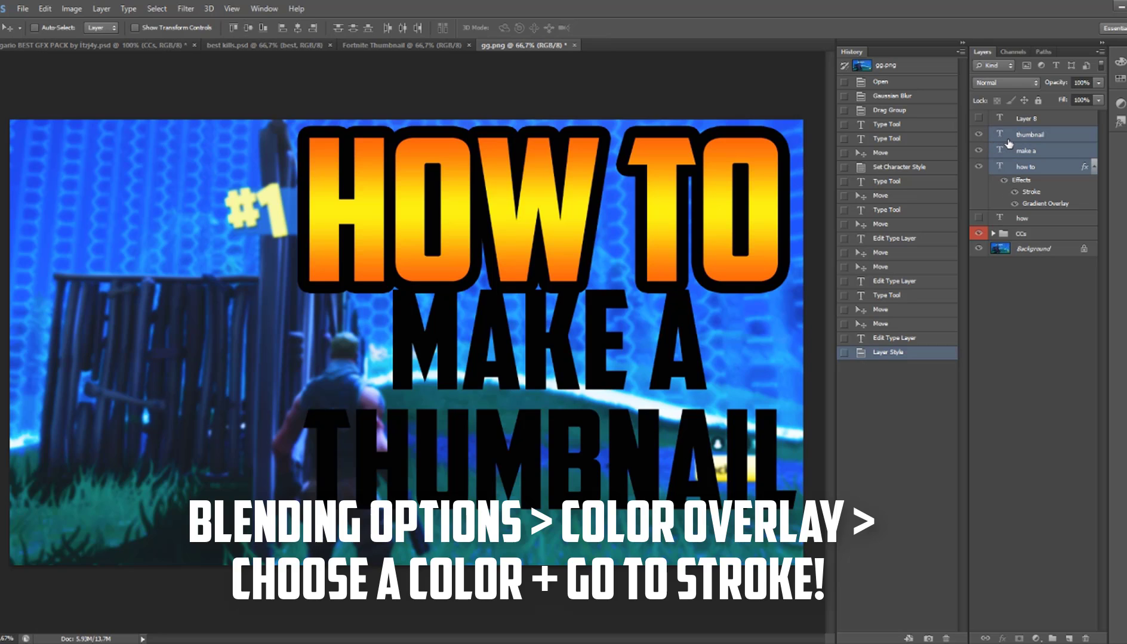
{"action": "left_click", "coordinate": [1008, 219], "text": "shift"}
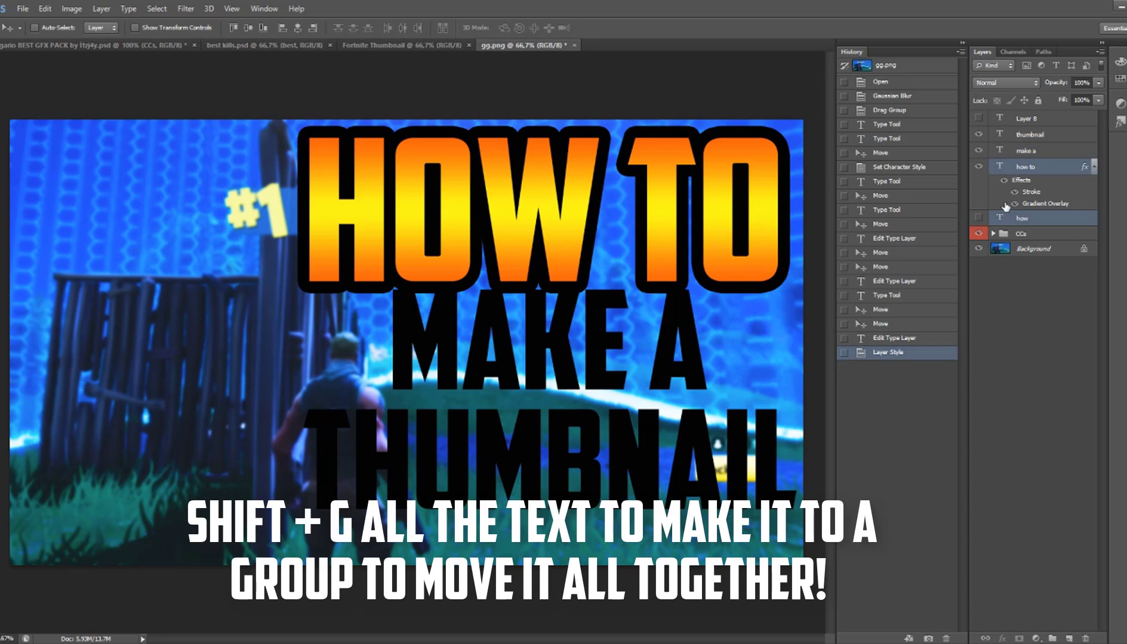
{"action": "left_click", "coordinate": [997, 138], "text": "shift"}
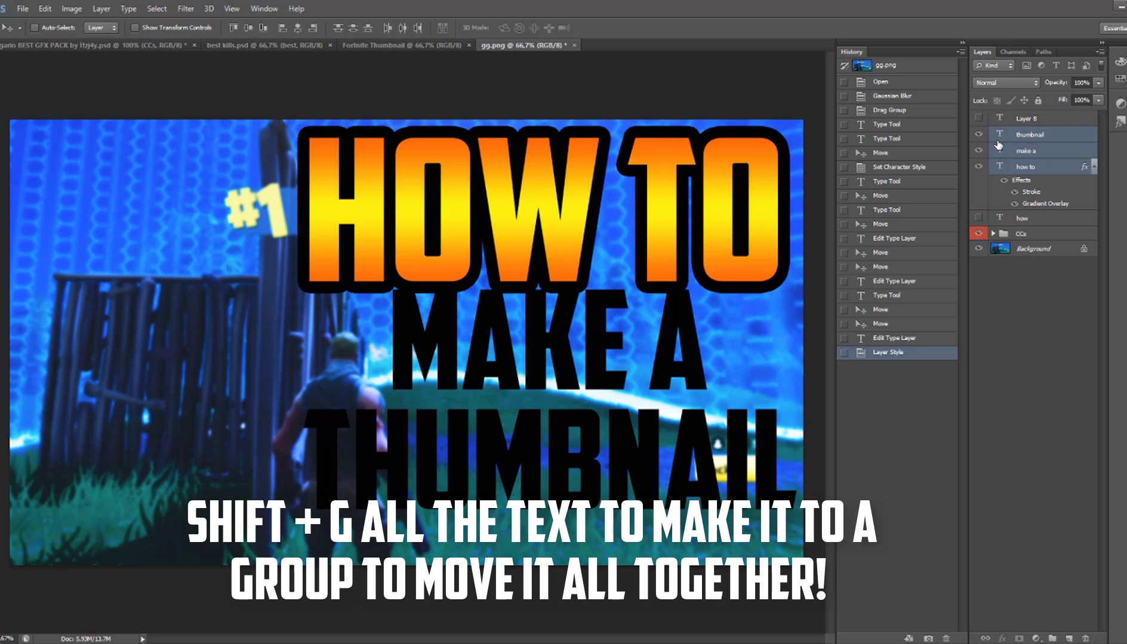
{"action": "key", "text": "ctrl+g"}
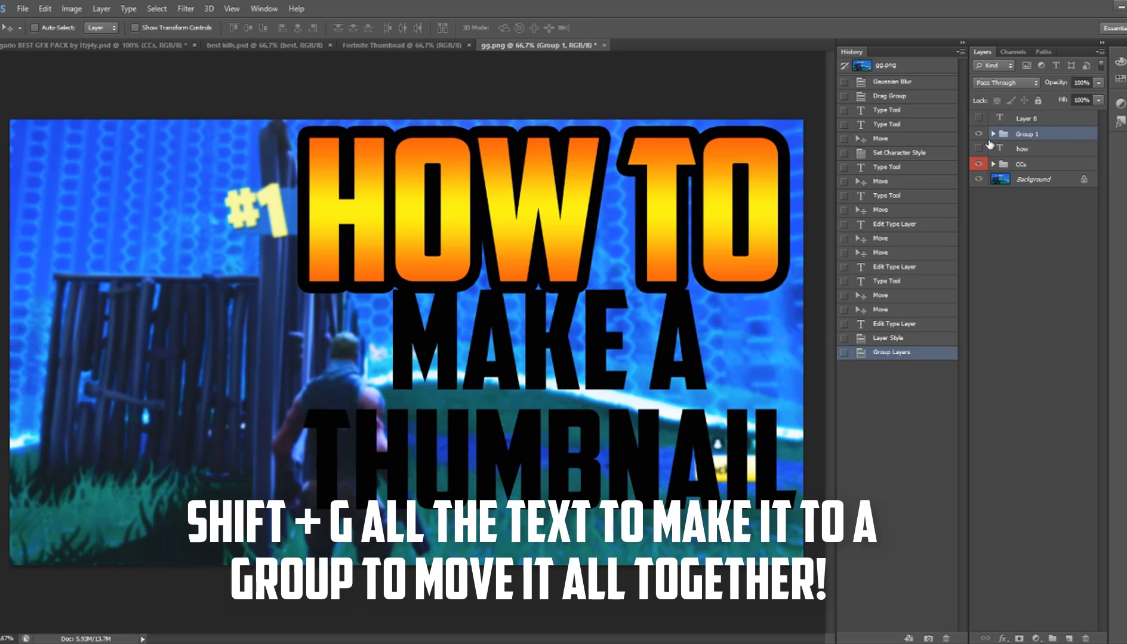
Step: Expand Group 1, move the hidden "how" text layer into it and delete that layer
{"action": "left_click", "coordinate": [993, 134]}
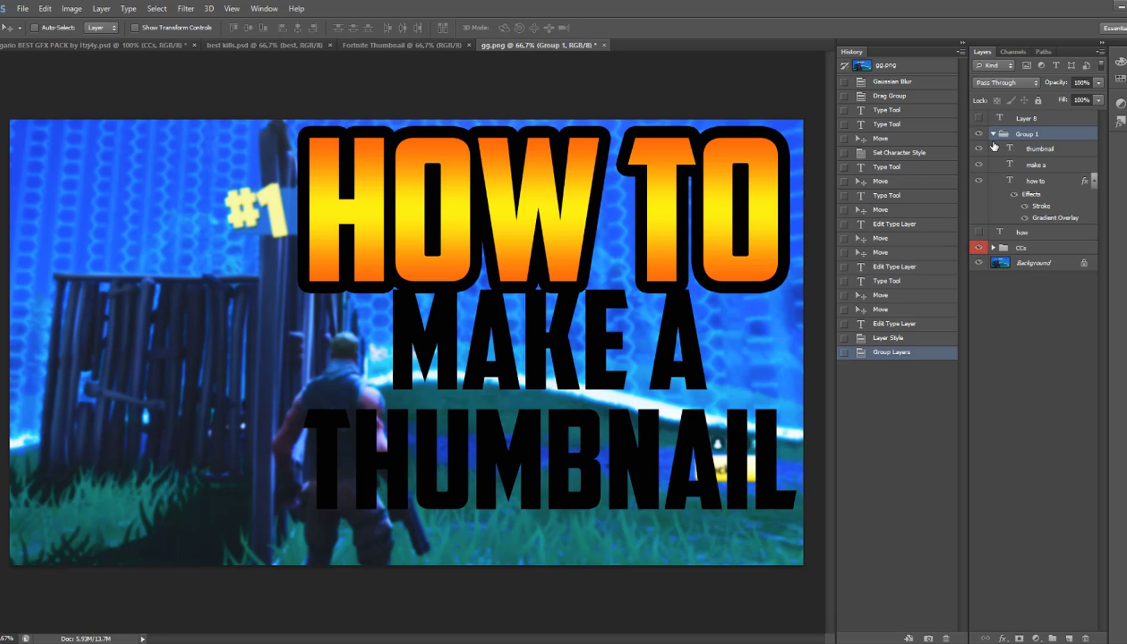
{"action": "left_click_drag", "start_coordinate": [1000, 234], "coordinate": [997, 216]}
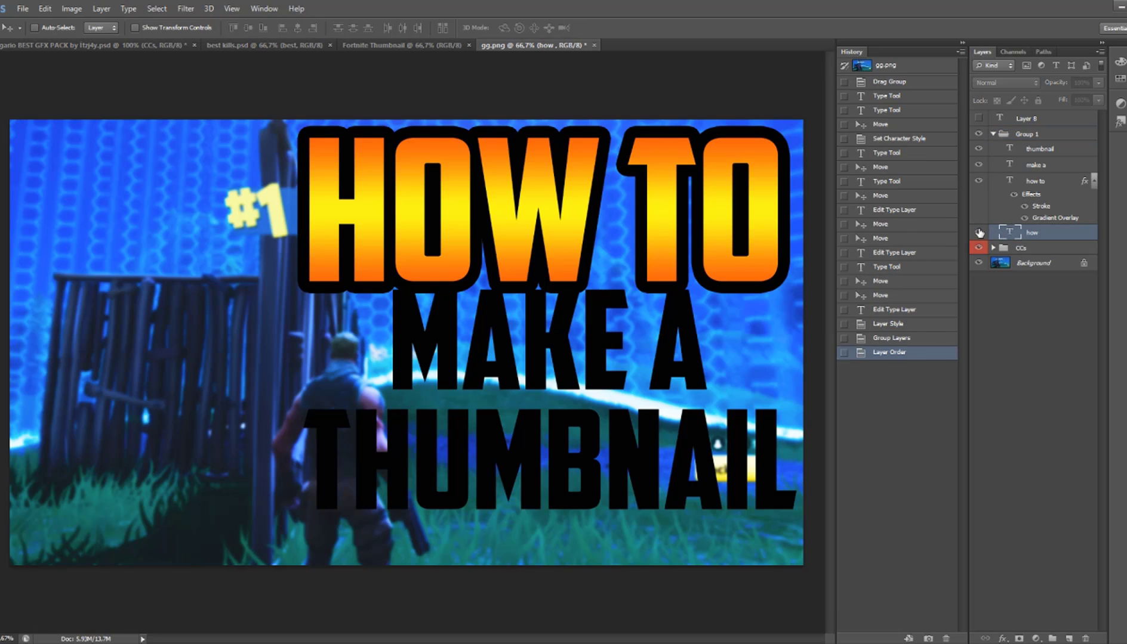
{"action": "left_click", "coordinate": [979, 233]}
{"action": "left_click", "coordinate": [979, 234]}
{"action": "key", "text": "Delete"}
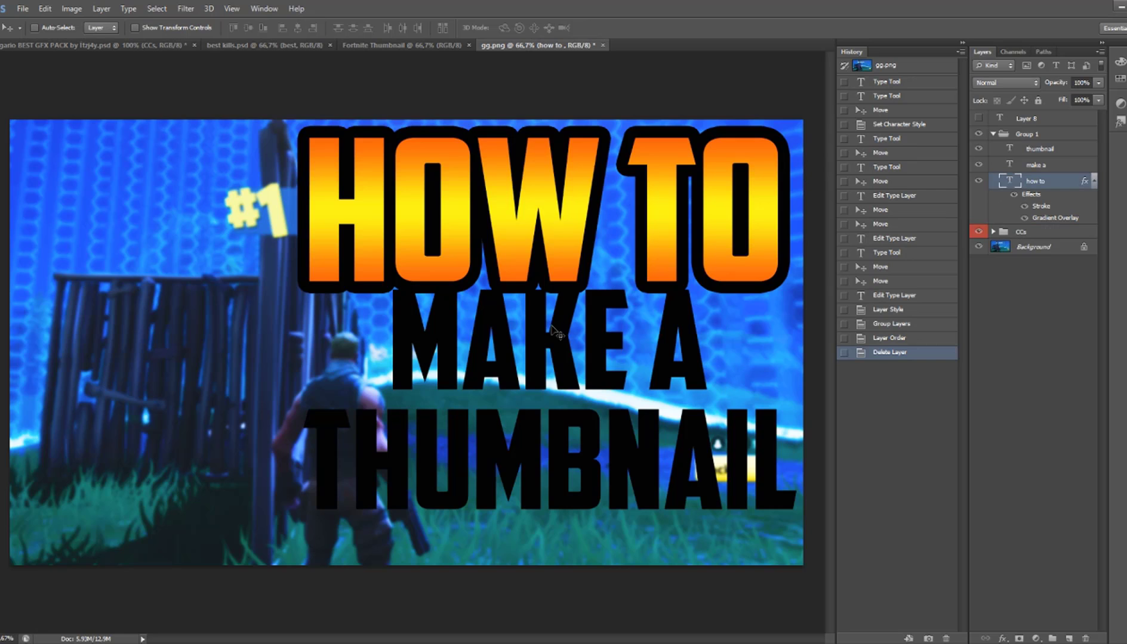
{"action": "left_click", "coordinate": [1010, 165]}
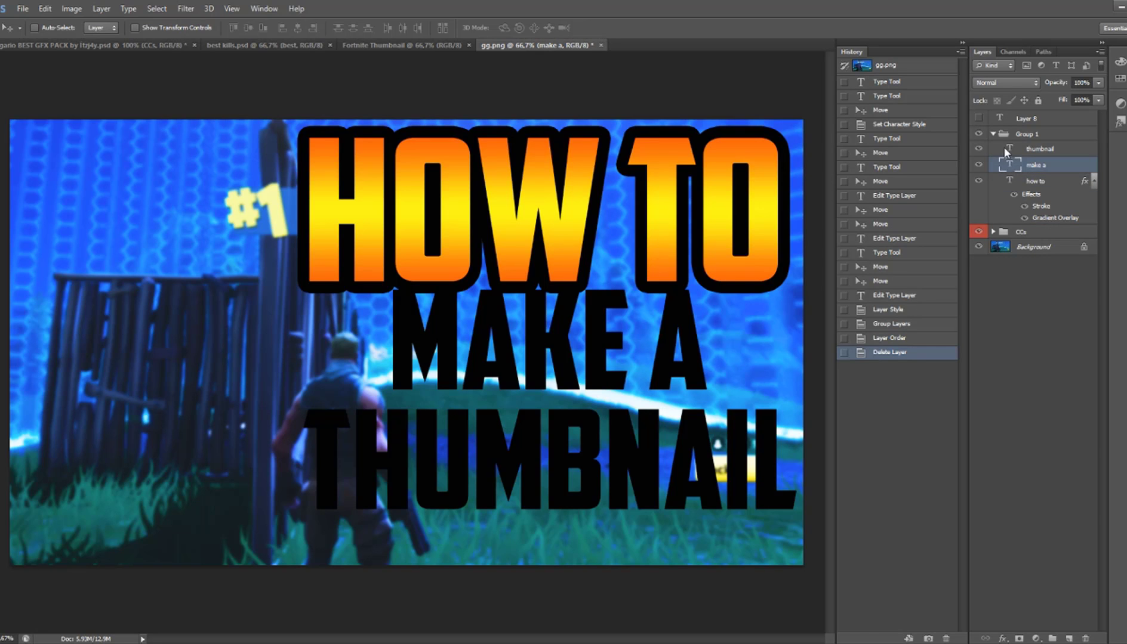
{"action": "left_click", "coordinate": [1007, 150]}
{"action": "left_click", "coordinate": [995, 178]}
{"action": "key", "text": "h"}
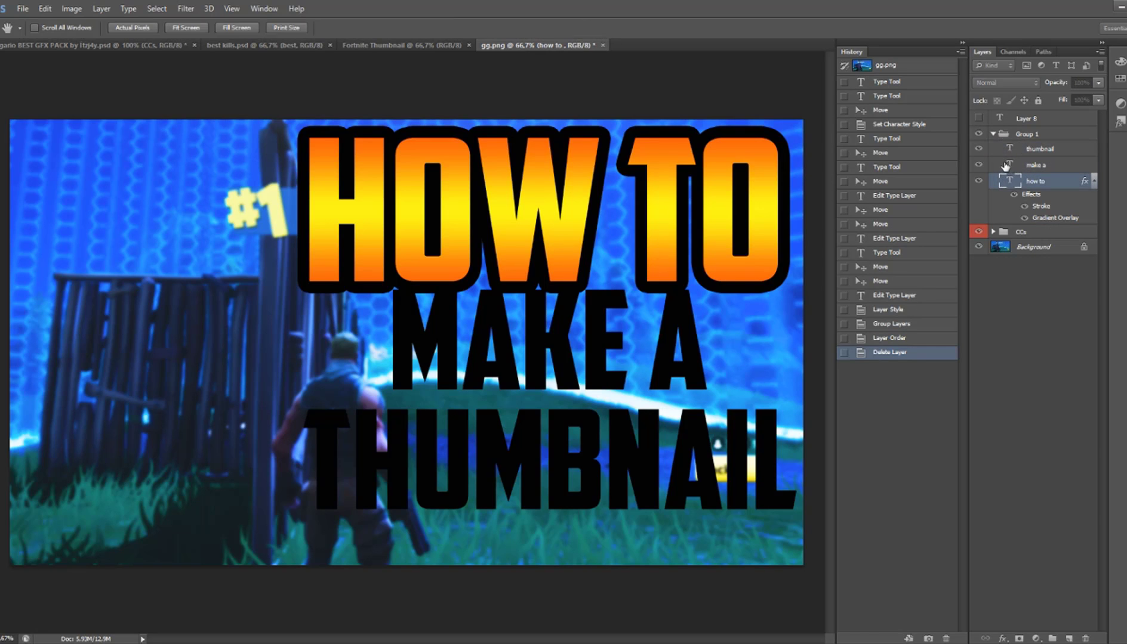
{"action": "key", "text": "v"}
Step: Apply a white Color Overlay to the MAKE A text and move it slightly down, between HOW TO and THUMBNAIL
{"action": "left_click", "coordinate": [1010, 167]}
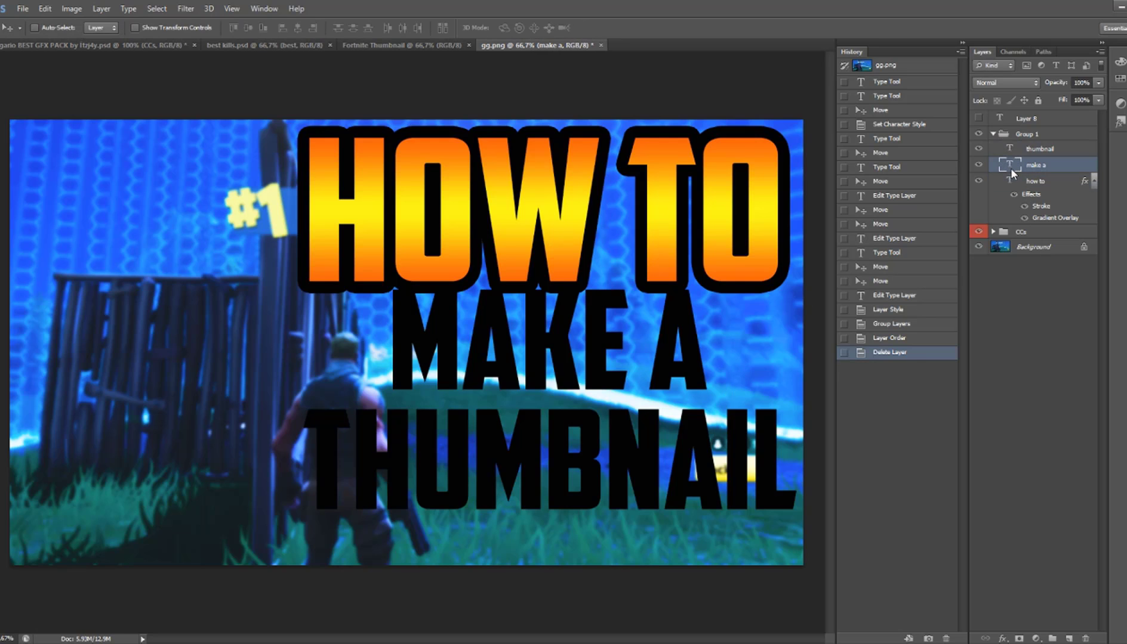
{"action": "left_click", "coordinate": [689, 398]}
{"action": "key", "text": "v"}
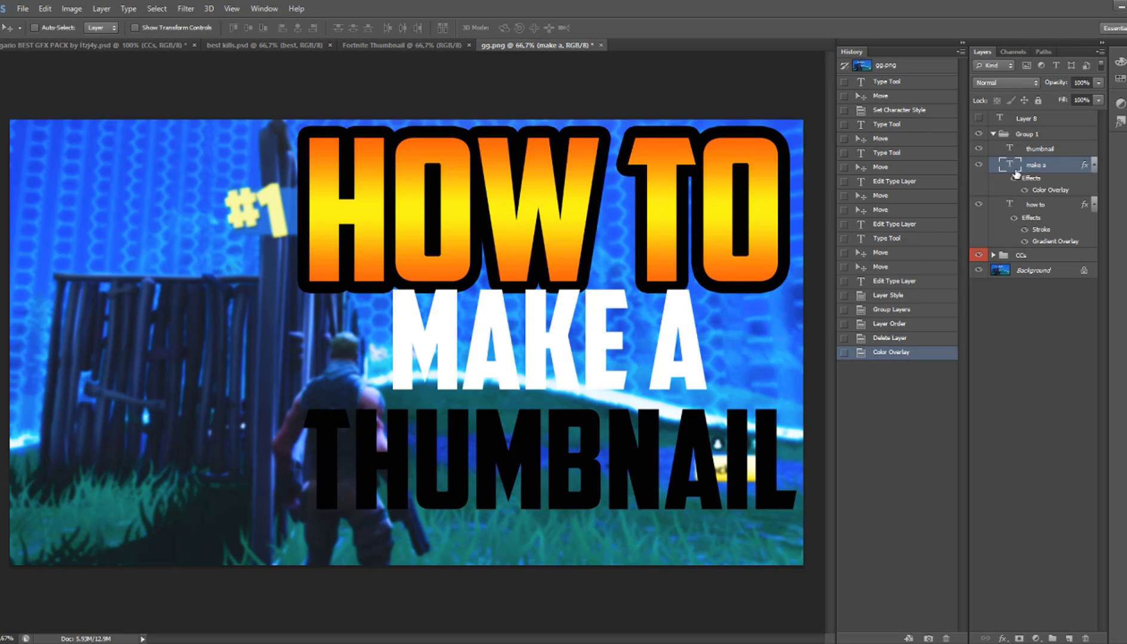
{"action": "left_click_drag", "start_coordinate": [588, 337], "coordinate": [592, 348]}
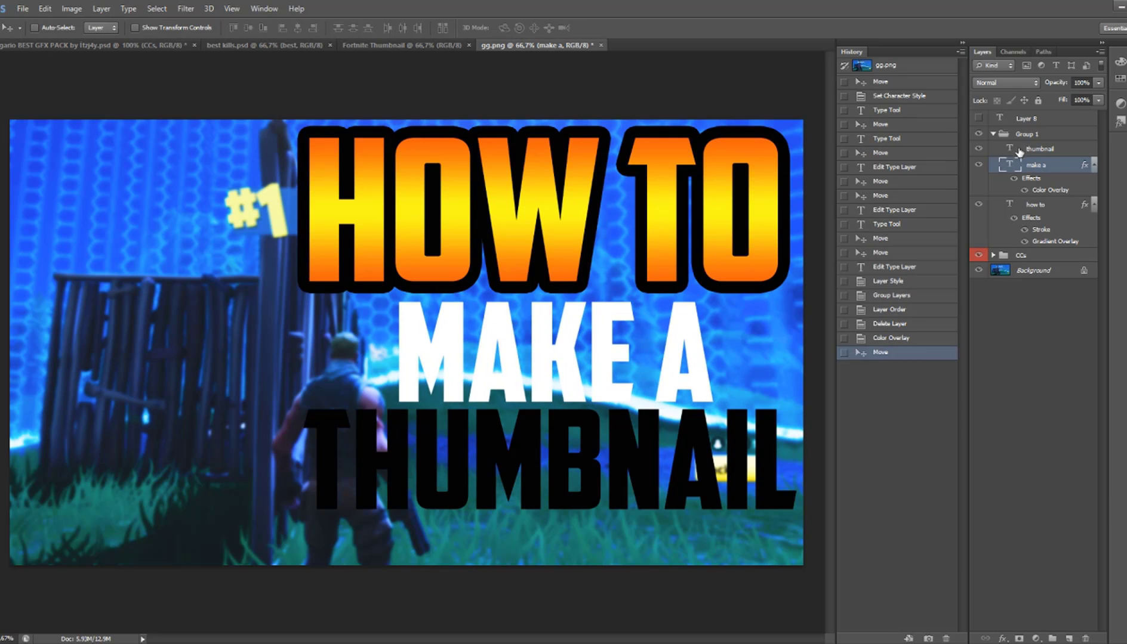
Step: Move the THUMBNAIL text slightly down and add a thick black Stroke around MAKE A
{"action": "left_click", "coordinate": [1013, 150]}
{"action": "left_click_drag", "start_coordinate": [612, 457], "coordinate": [612, 462]}
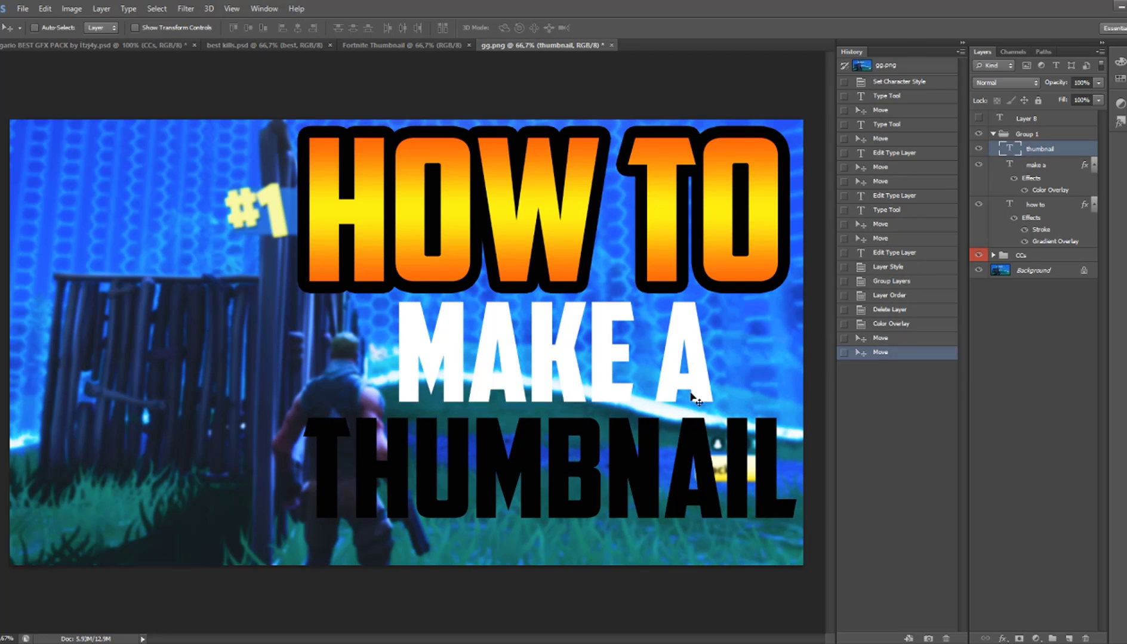
{"action": "left_click", "coordinate": [1016, 174]}
{"action": "key", "text": "space"}
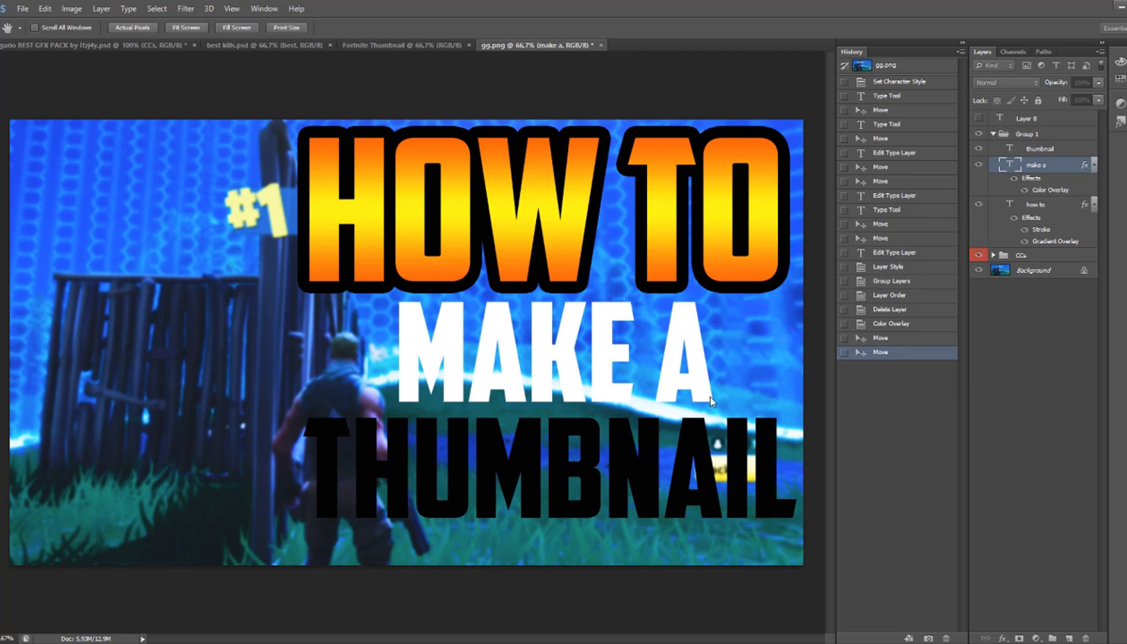
{"action": "left_click", "coordinate": [679, 382]}
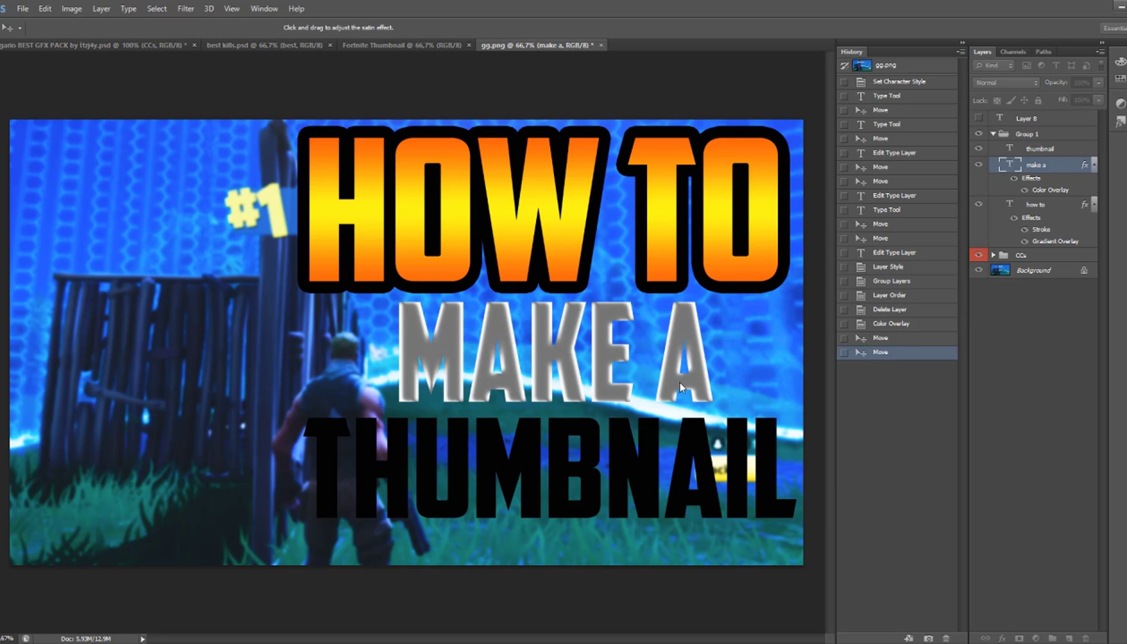
{"action": "left_click", "coordinate": [679, 382]}
{"action": "left_click", "coordinate": [689, 347]}
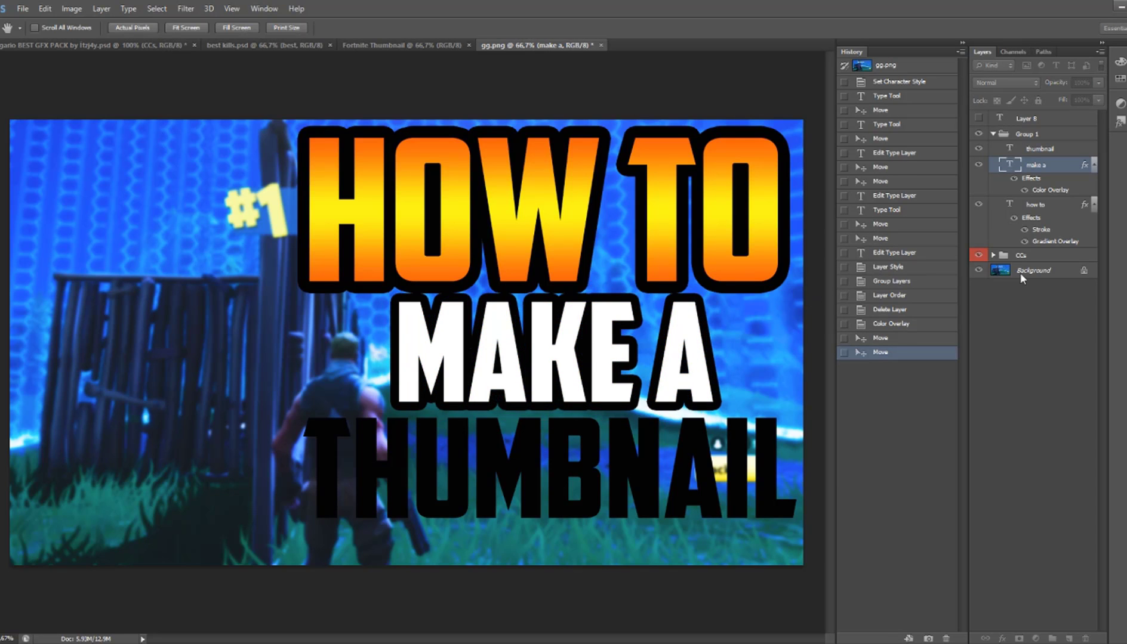
{"action": "key", "text": "Return"}
Step: Apply a white Color Overlay and thick black Stroke to THUMBNAIL and nudge it up beneath MAKE A
{"action": "left_click", "coordinate": [1006, 153]}
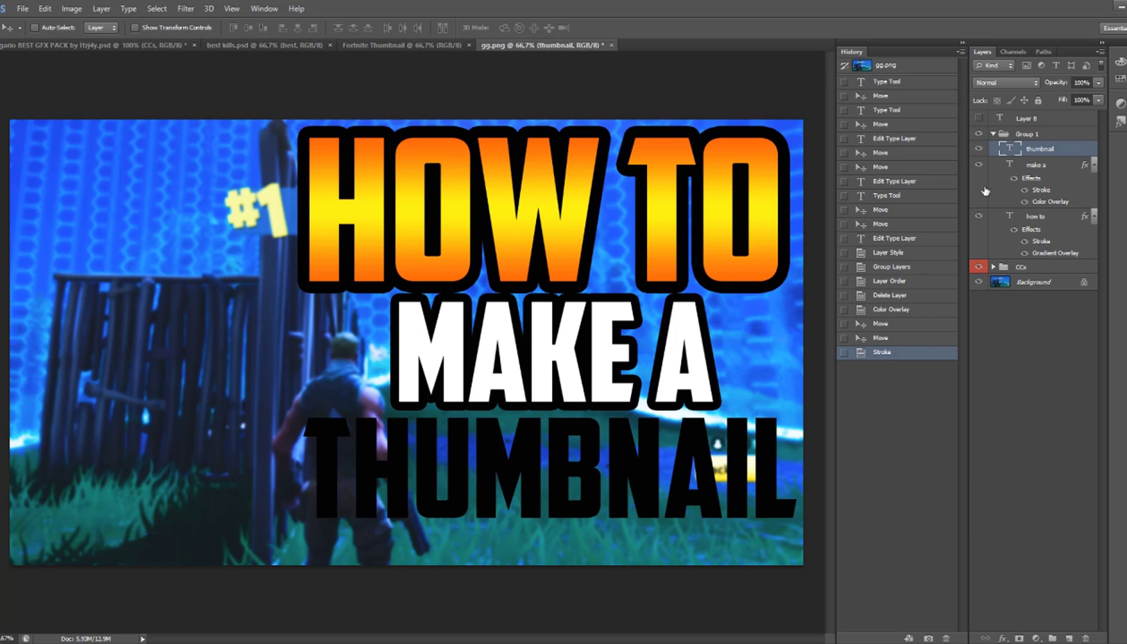
{"action": "left_click", "coordinate": [717, 402]}
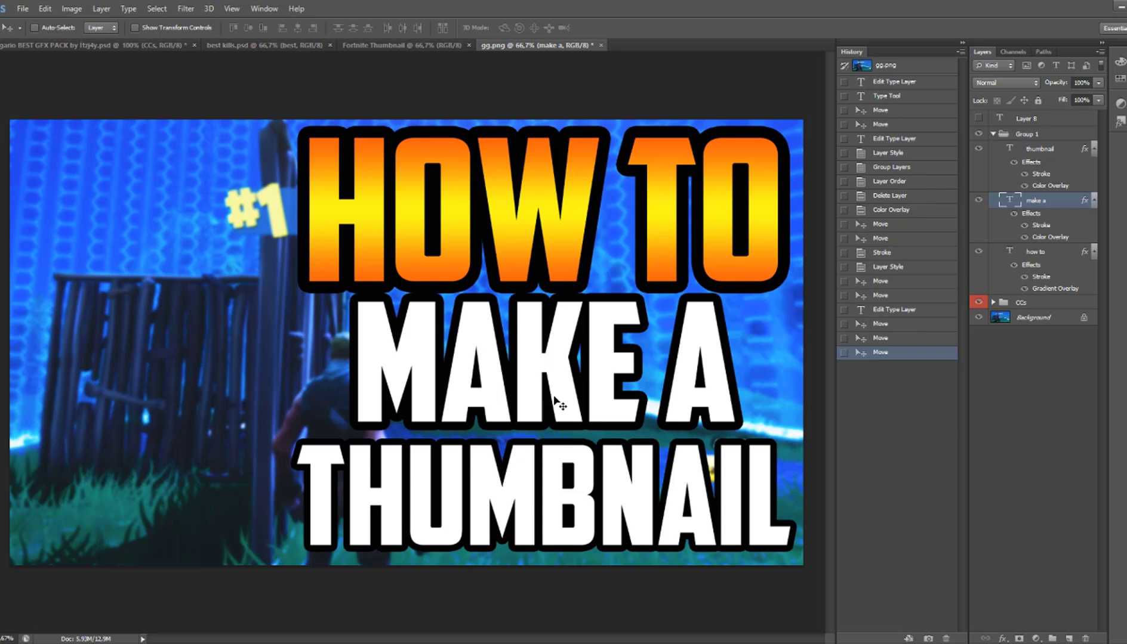
{"action": "left_click", "coordinate": [1011, 156]}
{"action": "left_click_drag", "start_coordinate": [580, 503], "coordinate": [580, 496]}
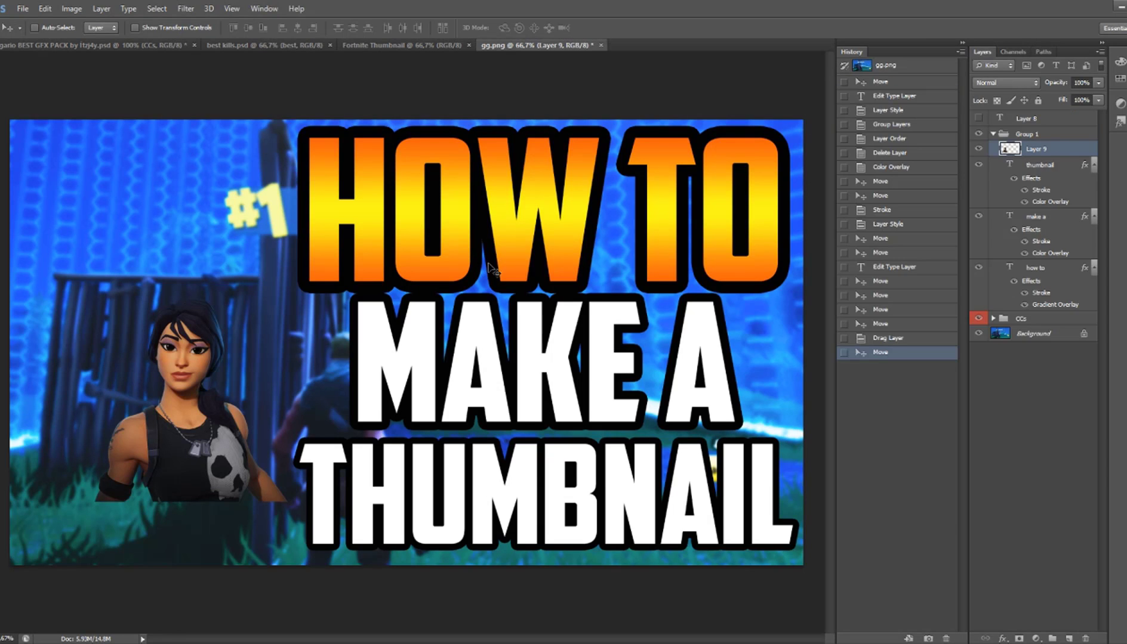
Step: Scale the character on Layer 9 to 200% width and height and shift it slightly up and left
{"action": "key", "text": "ctrl+t"}
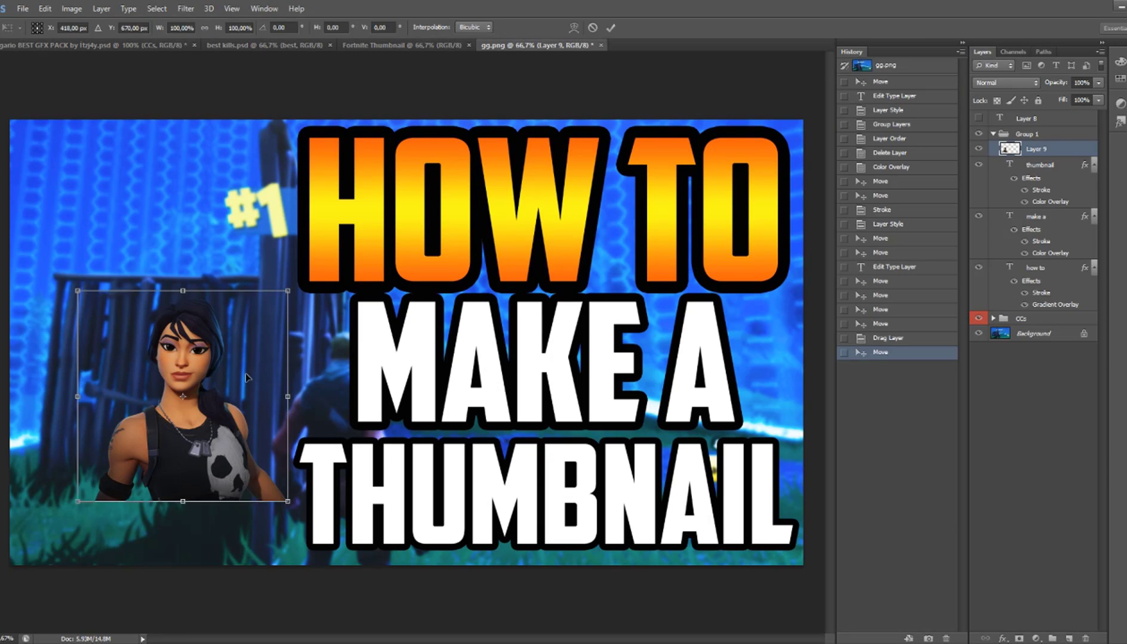
{"action": "left_click", "coordinate": [228, 28]}
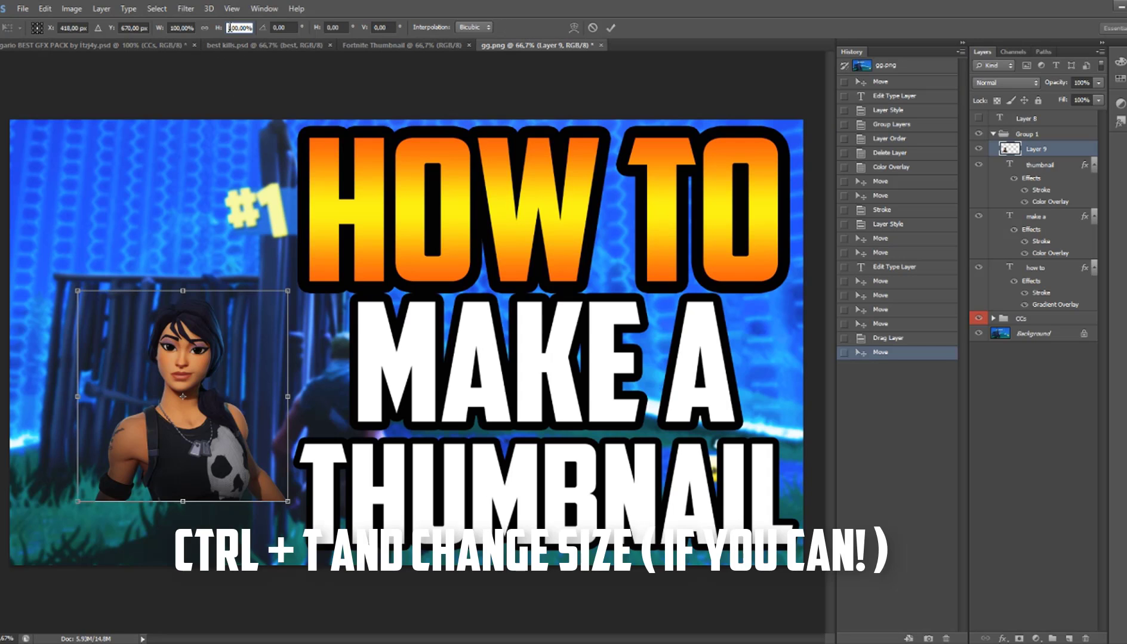
{"action": "type", "text": "2"}
{"action": "left_click", "coordinate": [172, 28]}
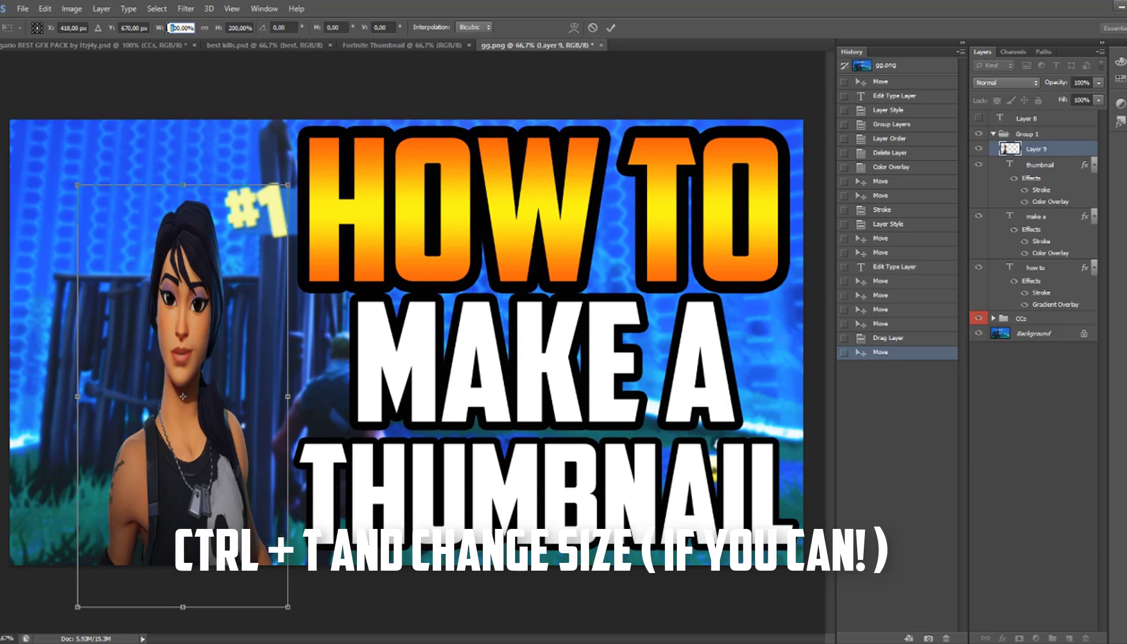
{"action": "type", "text": "200"}
{"action": "key", "text": "Return"}
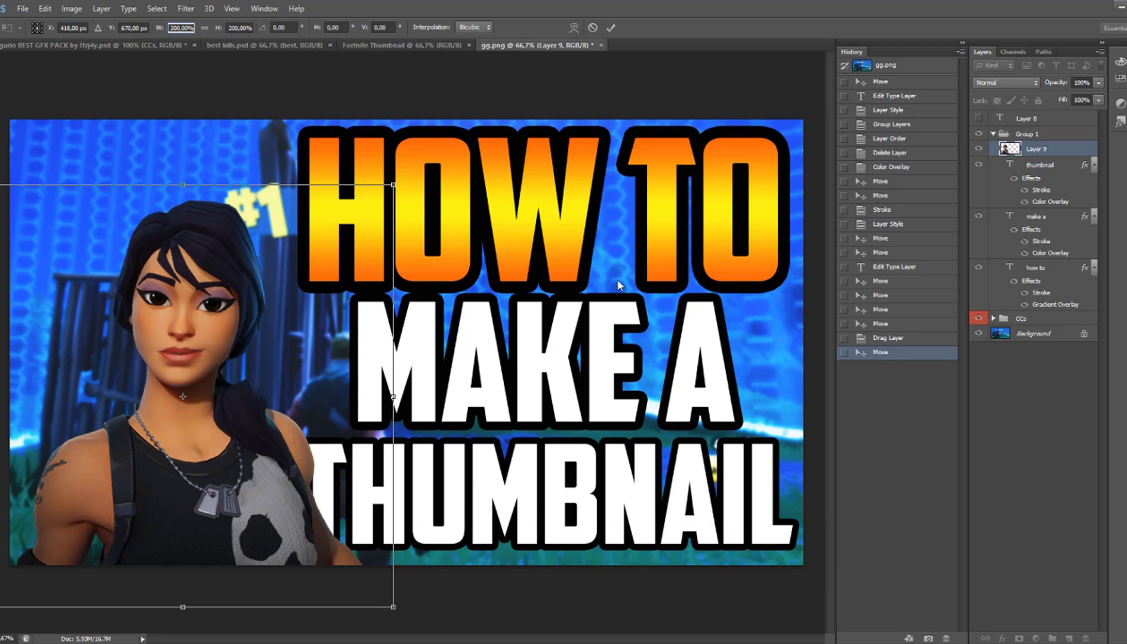
{"action": "key", "text": "Return"}
{"action": "left_click_drag", "start_coordinate": [216, 432], "coordinate": [198, 413]}
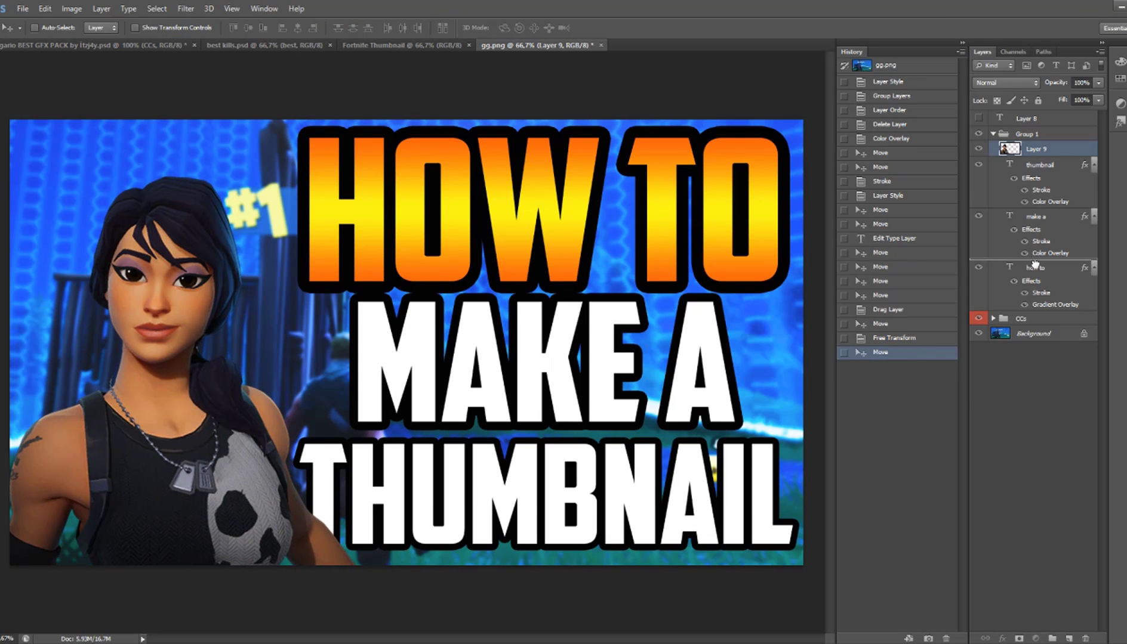
Step: Move Layer 9 below the "how to" text layer and add a white Stroke around the character
{"action": "left_click_drag", "start_coordinate": [1035, 302], "coordinate": [1036, 305]}
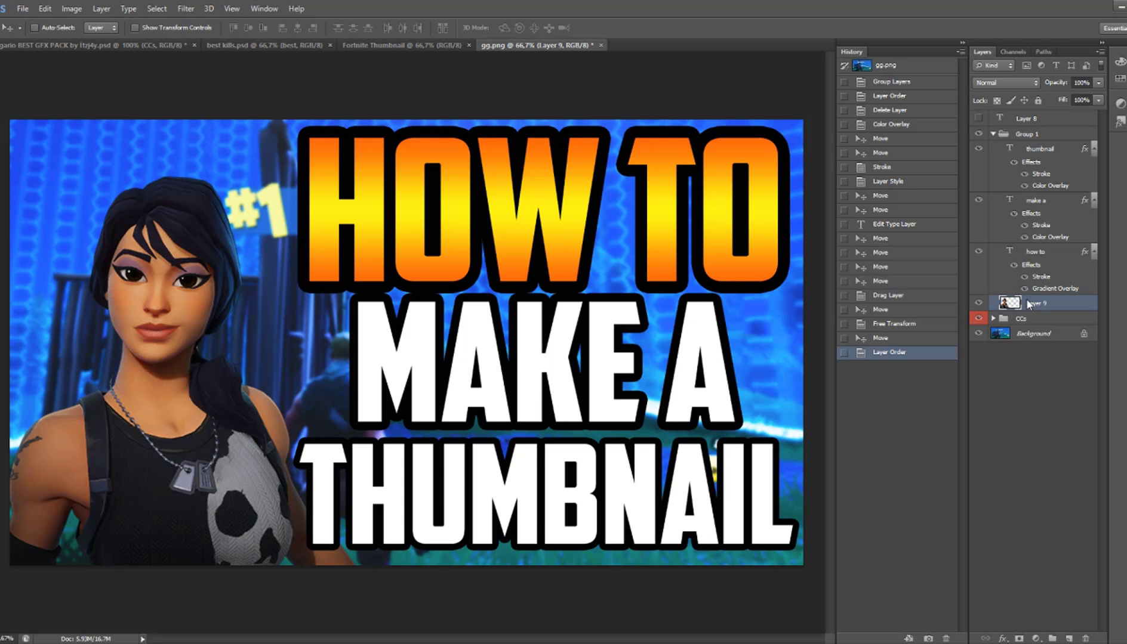
{"action": "key", "text": "h"}
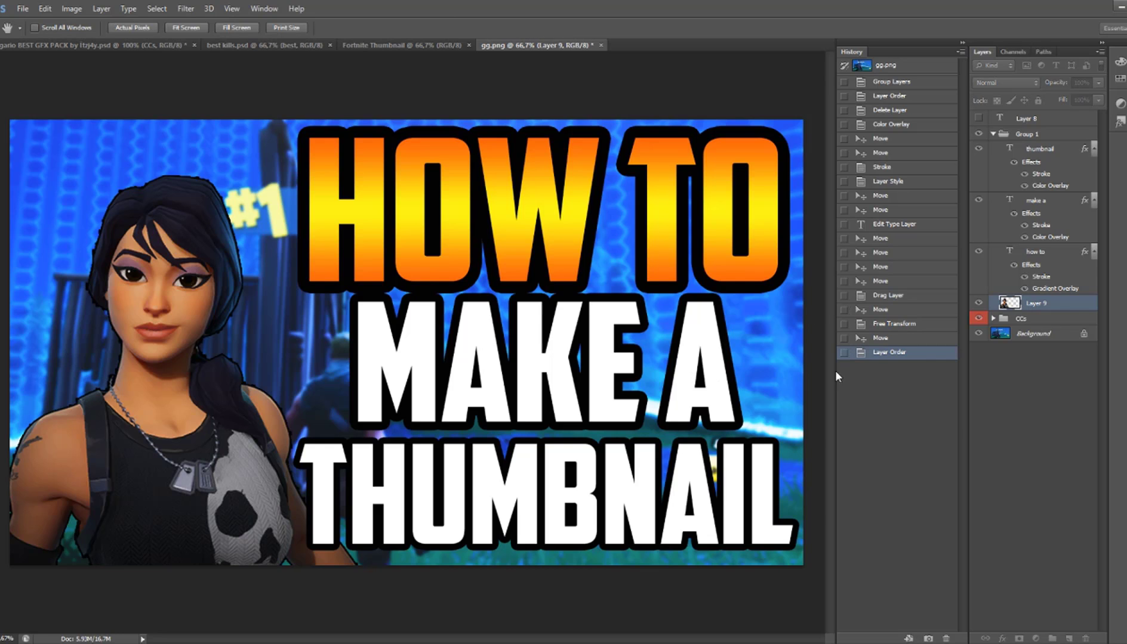
{"action": "key", "text": "i"}
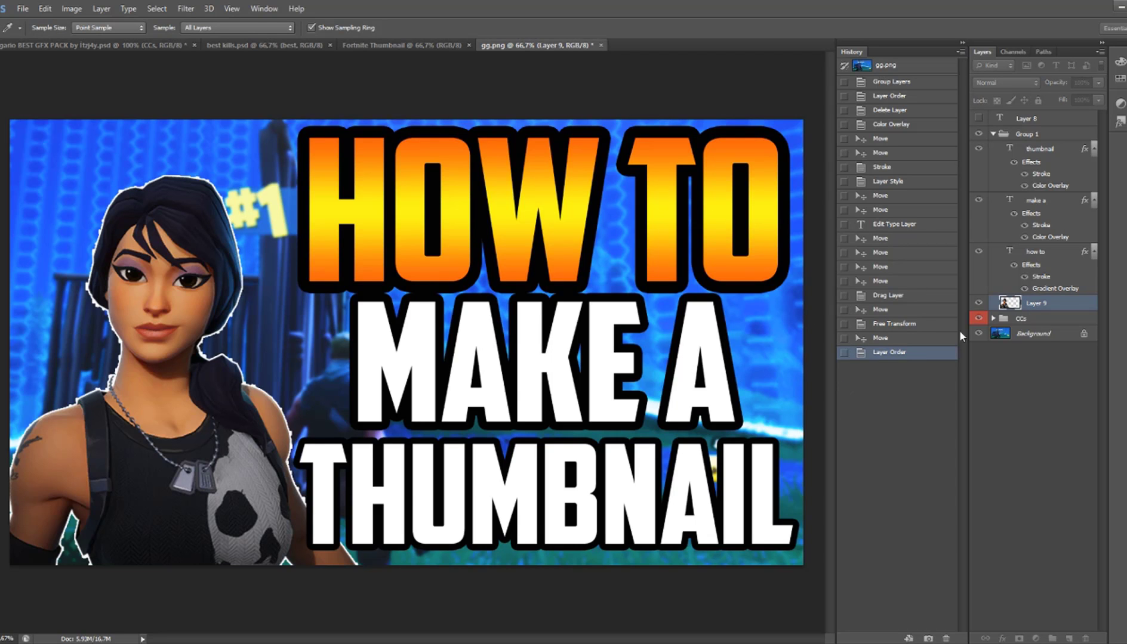
{"action": "key", "text": "h"}
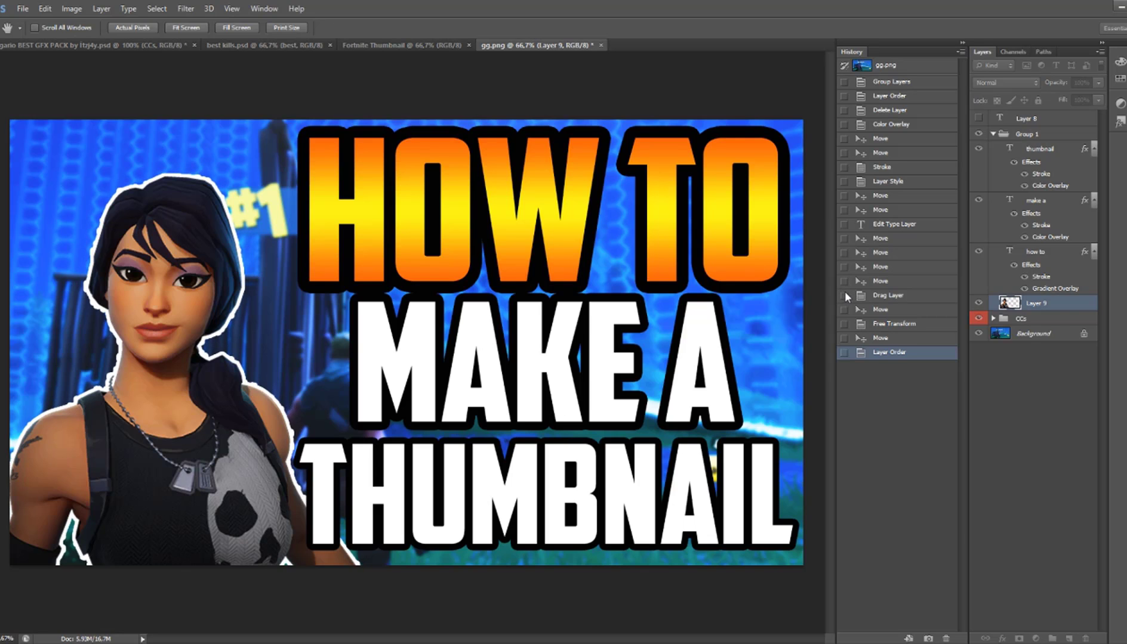
{"action": "key", "text": "Return"}
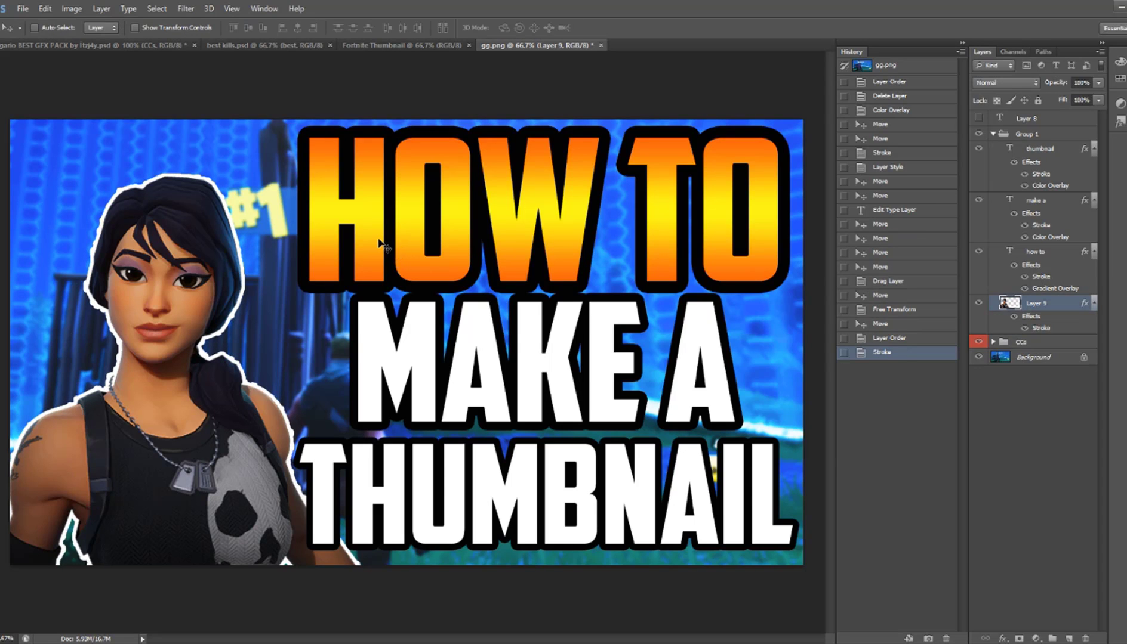
{"action": "left_click", "coordinate": [1014, 247]}
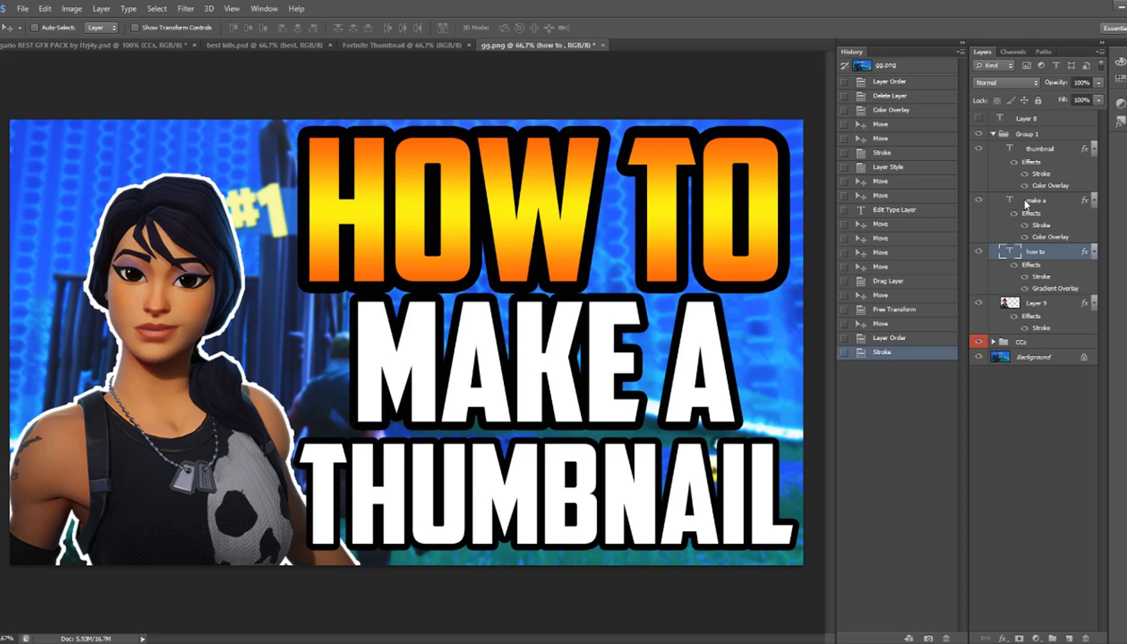
{"action": "left_click", "coordinate": [1010, 202]}
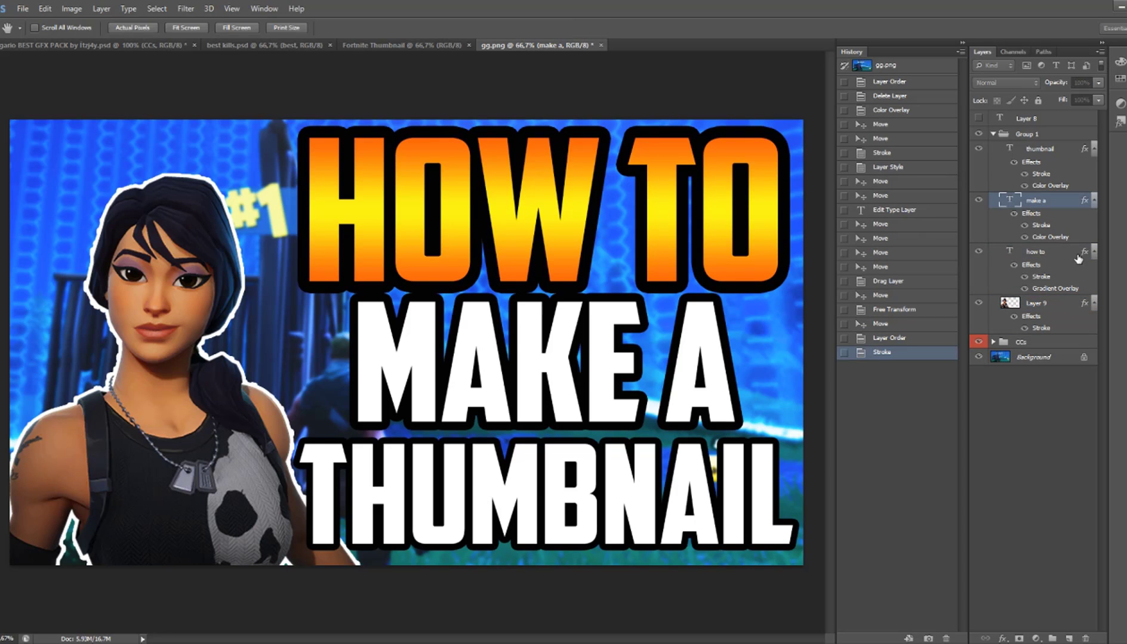
{"action": "left_click", "coordinate": [1008, 149]}
{"action": "left_click", "coordinate": [1010, 201]}
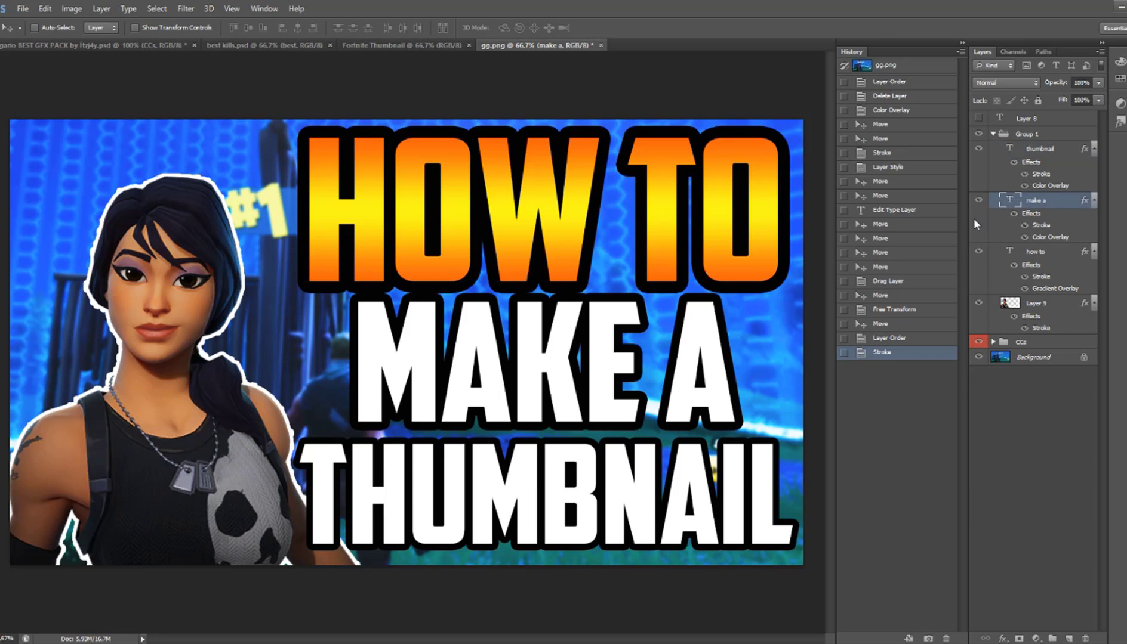
Step: Turn off the Gradient Overlay on HOW TO and apply a bright green Color Overlay instead
{"action": "left_click", "coordinate": [1000, 253]}
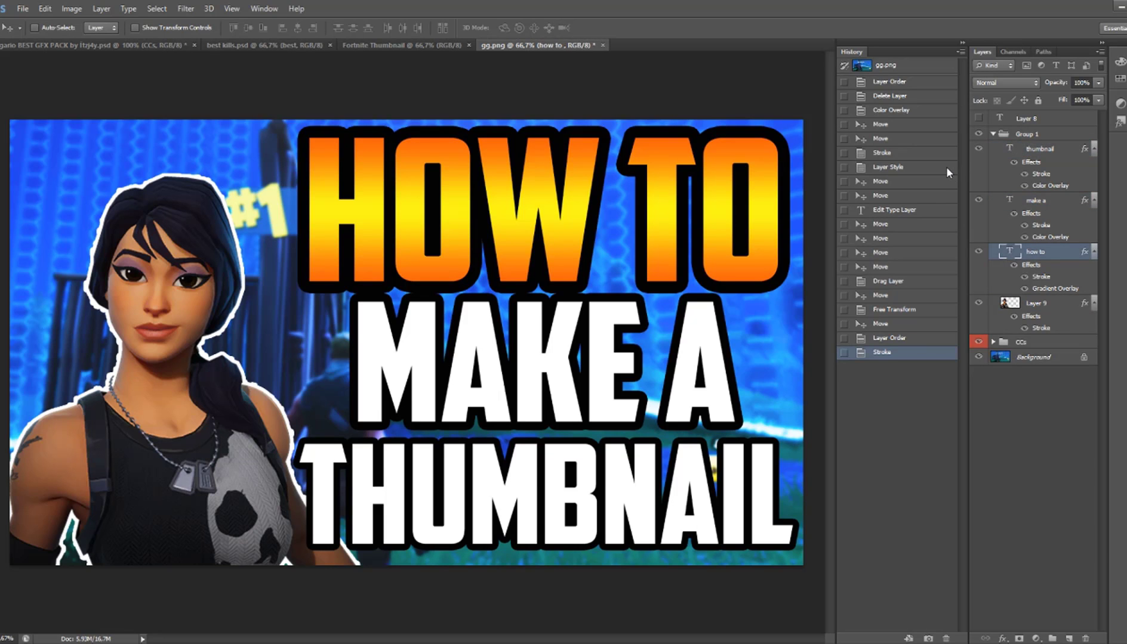
{"action": "key", "text": "space"}
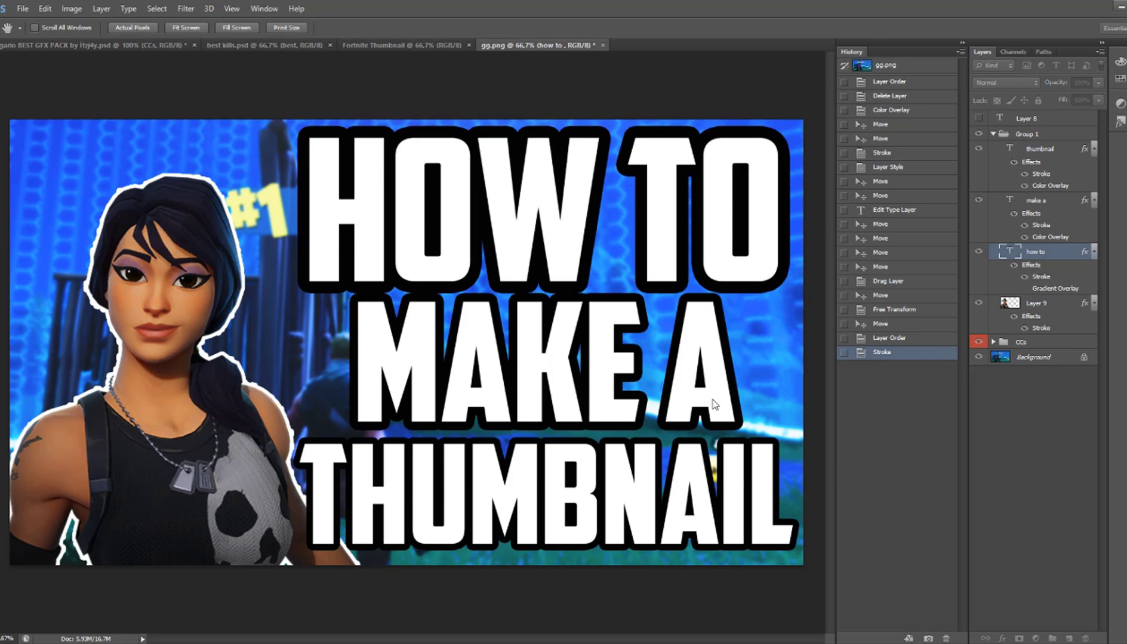
{"action": "key", "text": "i"}
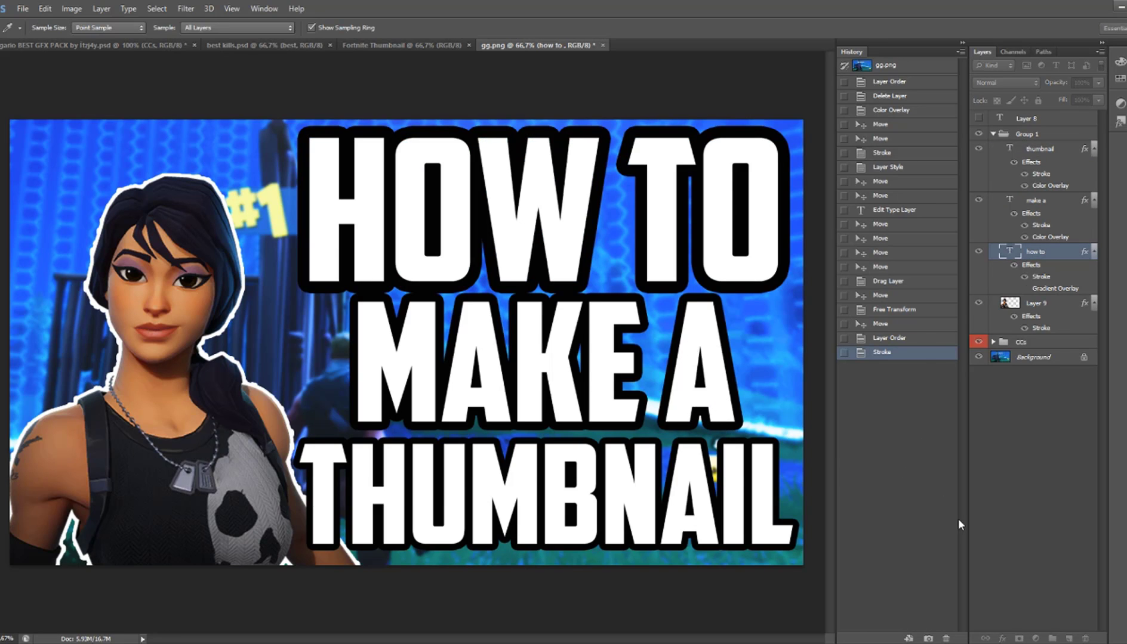
{"action": "left_click", "coordinate": [972, 391]}
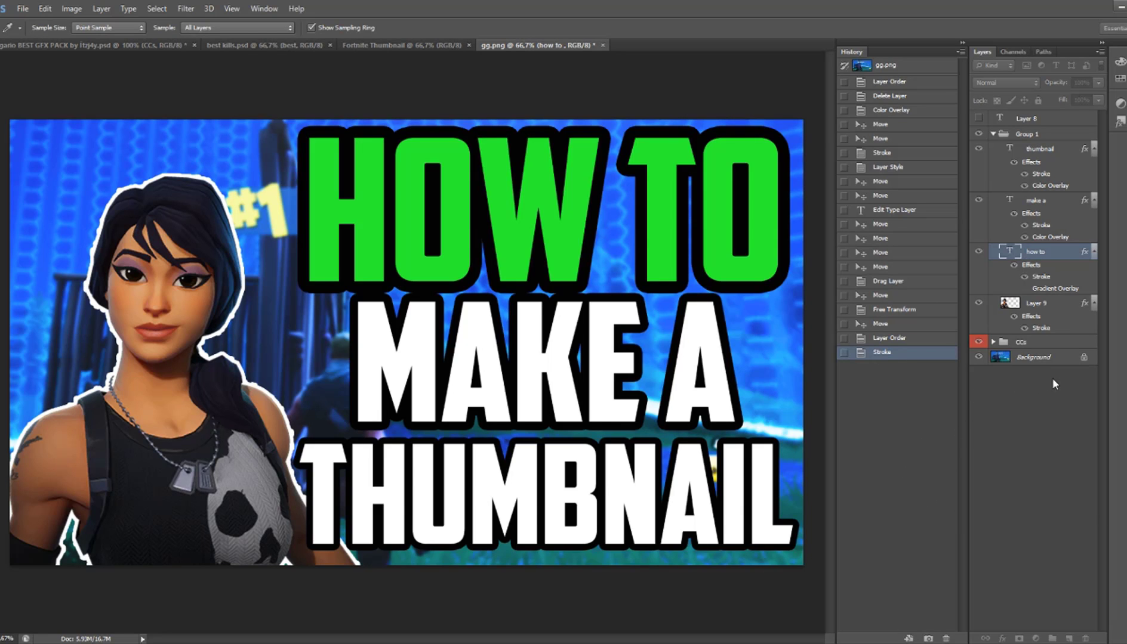
{"action": "left_click", "coordinate": [1087, 403]}
{"action": "left_click", "coordinate": [985, 287]}
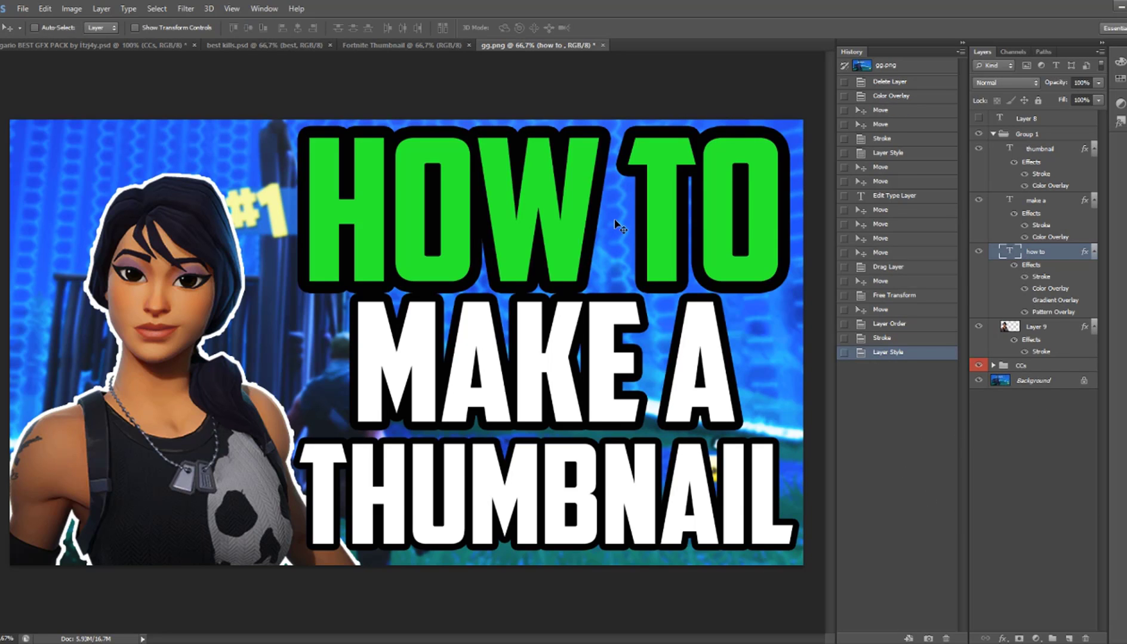
Step: Nudge HOW TO and THUMBNAIL slightly right and up, and MAKE A slightly right, to even out the three lines
{"action": "left_click_drag", "start_coordinate": [613, 221], "coordinate": [616, 220]}
{"action": "left_click", "coordinate": [1012, 202]}
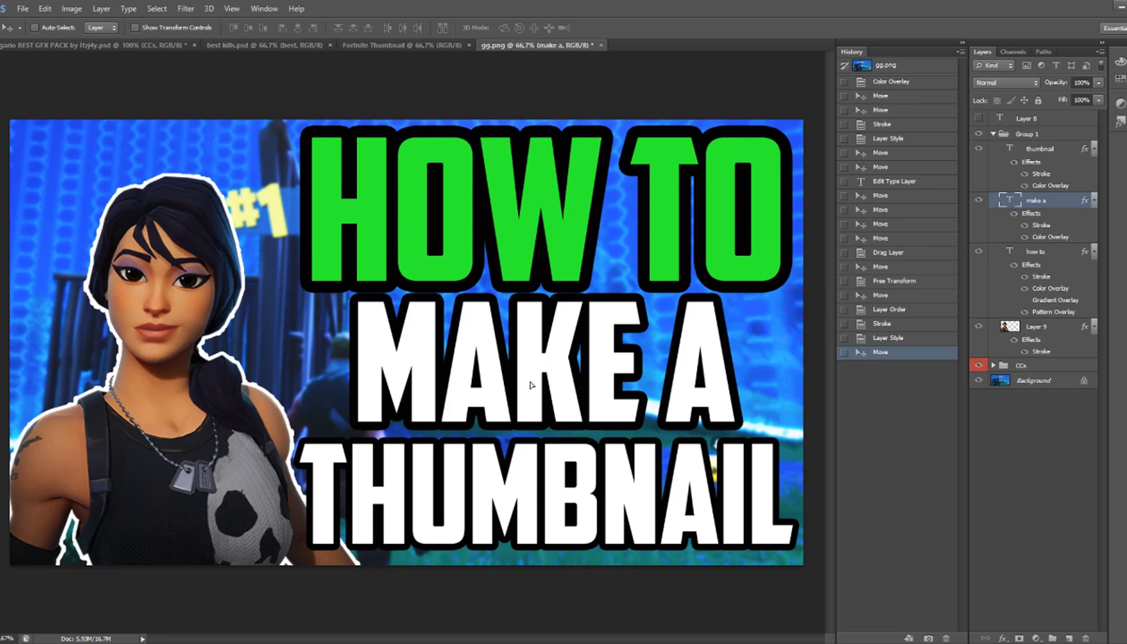
{"action": "left_click_drag", "start_coordinate": [535, 372], "coordinate": [537, 377]}
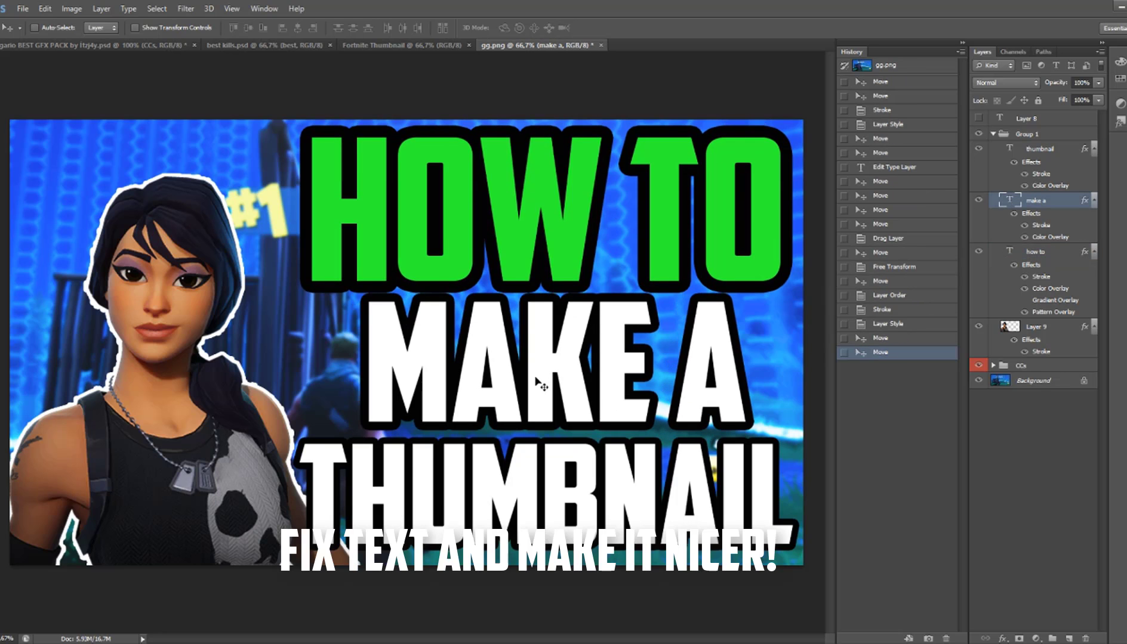
{"action": "left_click", "coordinate": [1002, 255]}
{"action": "left_click_drag", "start_coordinate": [603, 483], "coordinate": [602, 481]}
{"action": "left_click", "coordinate": [999, 150]}
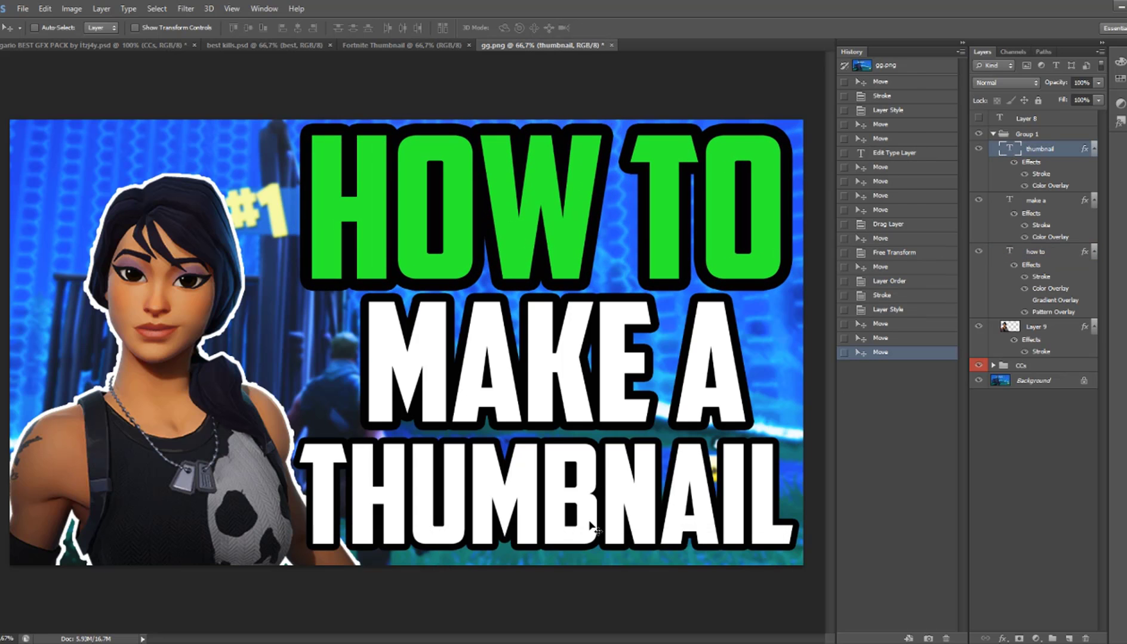
{"action": "left_click_drag", "start_coordinate": [589, 522], "coordinate": [596, 519]}
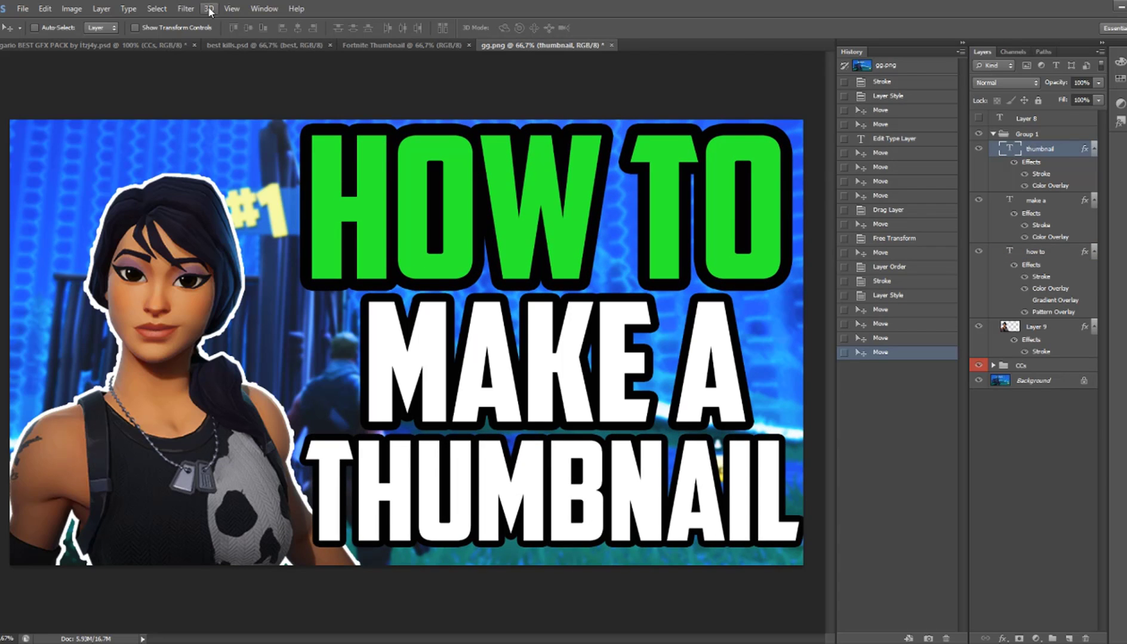
Step: Switch to the Agario BEST GFX PACK document, preview effect layers in group 3 and make explosion layer 31 visible
{"action": "left_click", "coordinate": [169, 45]}
{"action": "left_click", "coordinate": [990, 411]}
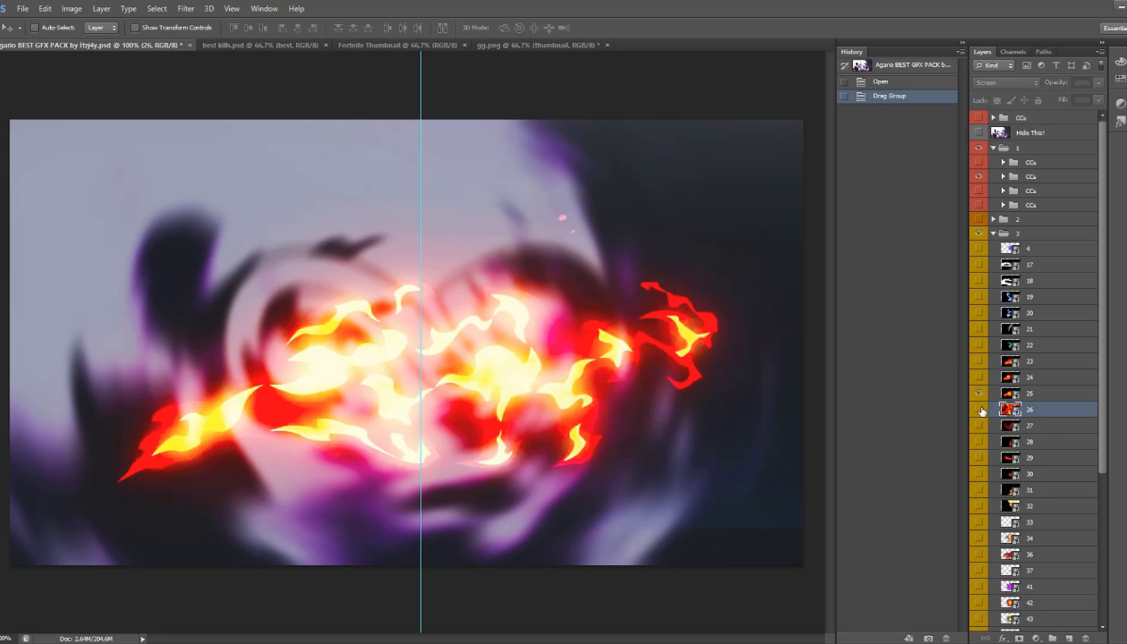
{"action": "left_click", "coordinate": [979, 410]}
{"action": "left_click", "coordinate": [978, 410]}
{"action": "scroll", "coordinate": [977, 394], "scroll_direction": "down", "scroll_amount": 4}
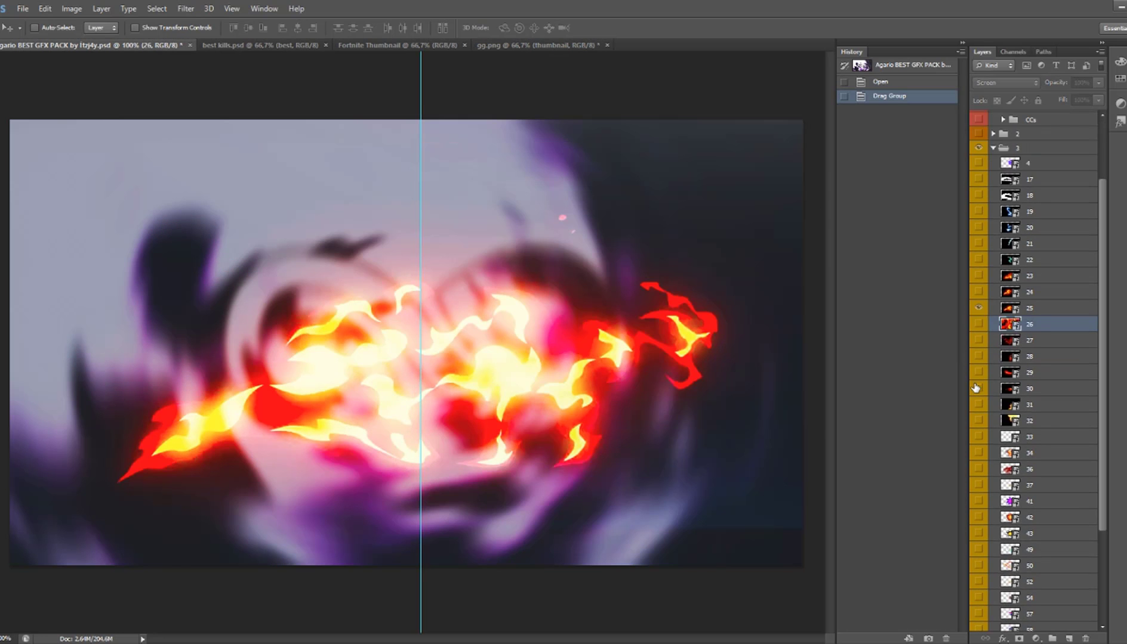
{"action": "left_click", "coordinate": [979, 364]}
{"action": "left_click", "coordinate": [978, 364]}
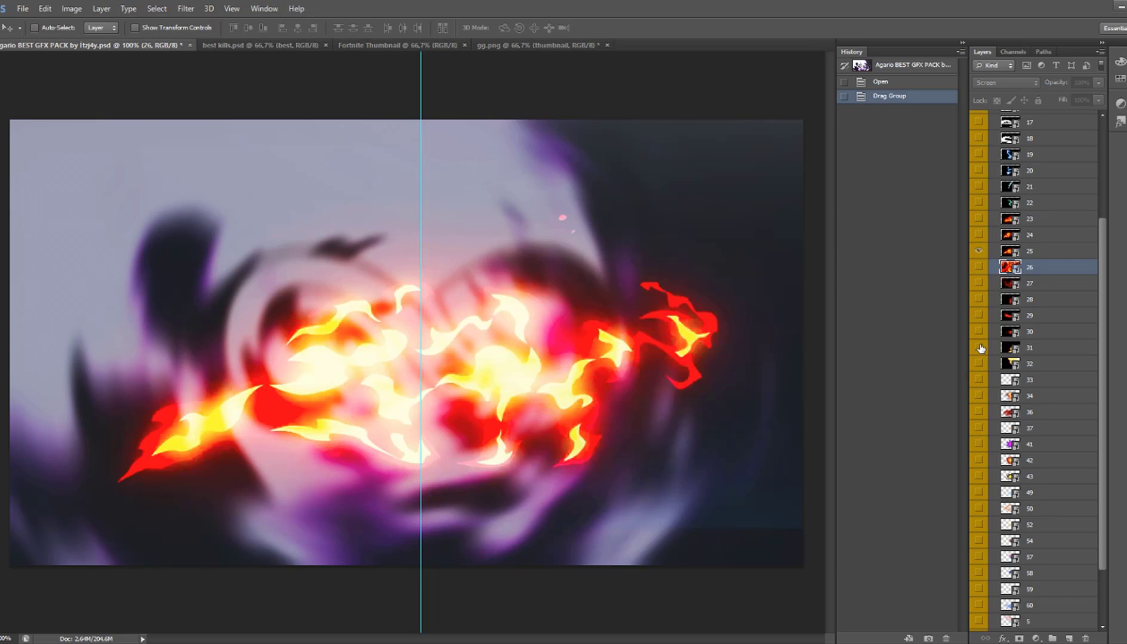
{"action": "left_click", "coordinate": [978, 348]}
{"action": "left_click", "coordinate": [978, 348]}
{"action": "left_click", "coordinate": [978, 348]}
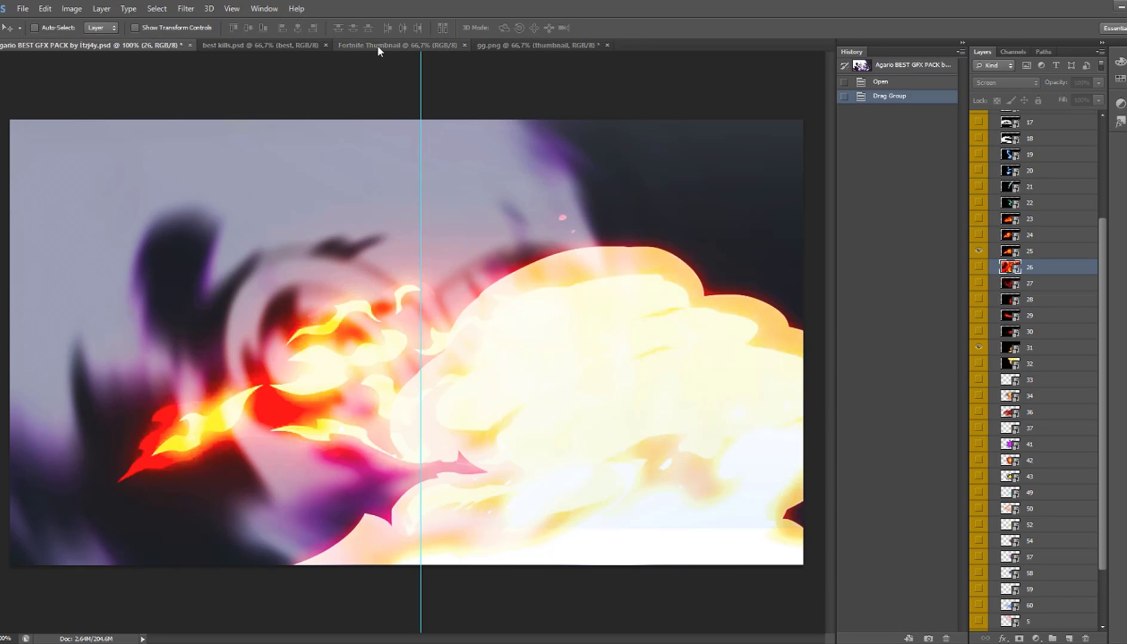
Step: Close the best kills.psd and Fortnite Thumbnail documents
{"action": "left_click", "coordinate": [280, 44]}
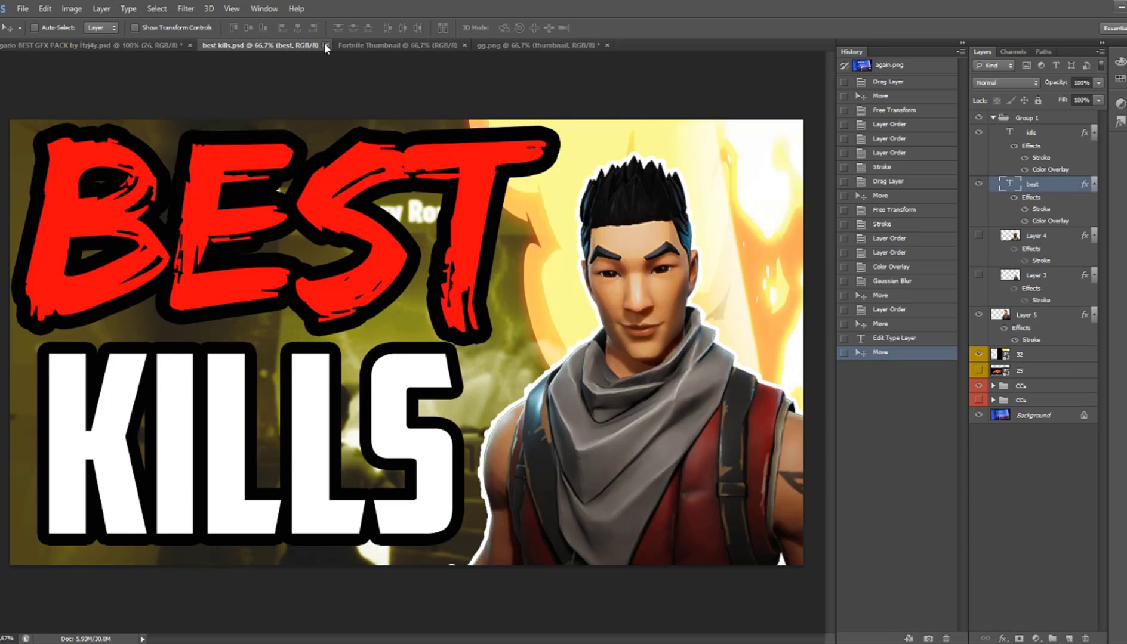
{"action": "left_click", "coordinate": [325, 45]}
{"action": "left_click", "coordinate": [285, 45]}
{"action": "left_click", "coordinate": [328, 45]}
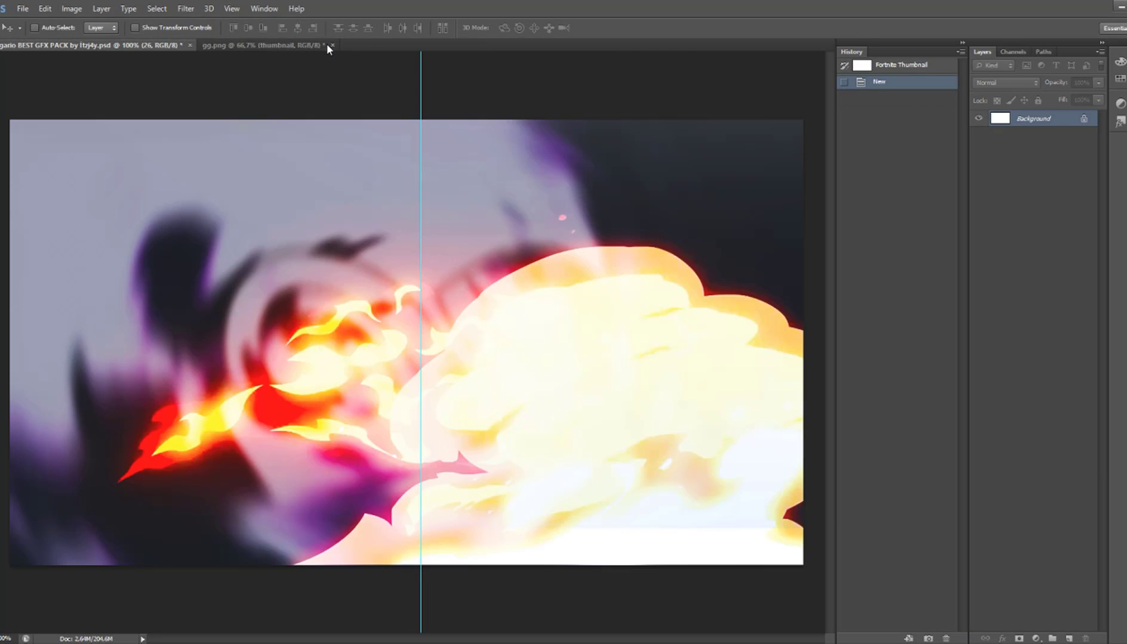
Step: Preview explosion layer 32 in group 3 of the Agario BEST GFX PACK document and compare it with layer 31
{"action": "left_click", "coordinate": [262, 45]}
{"action": "left_click", "coordinate": [111, 47]}
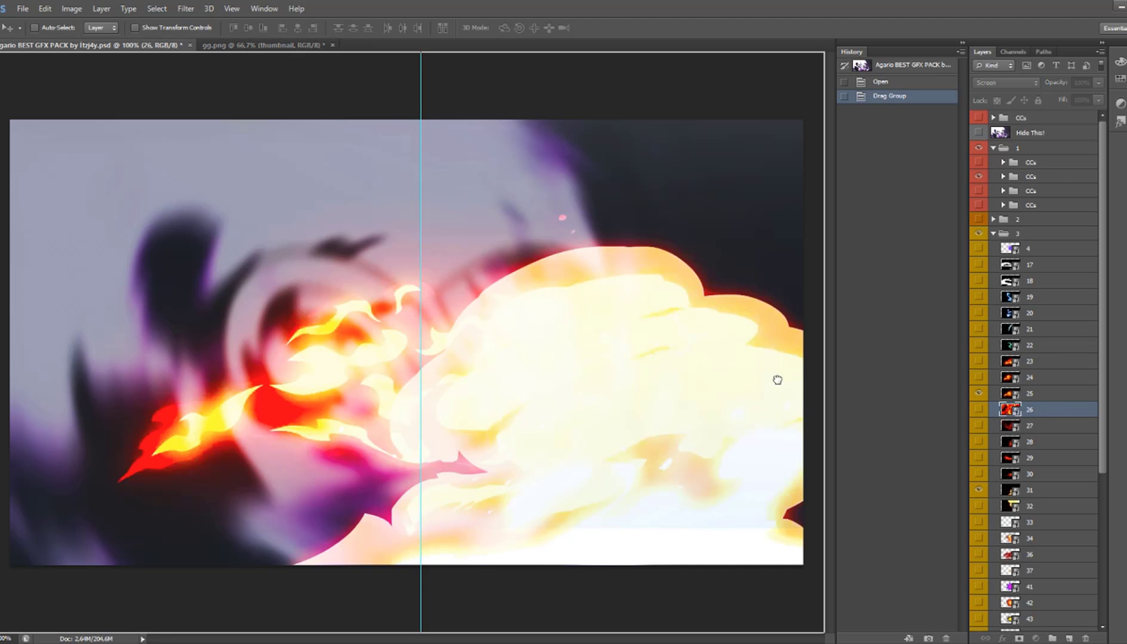
{"action": "left_click", "coordinate": [1009, 426]}
{"action": "left_click", "coordinate": [1011, 442]}
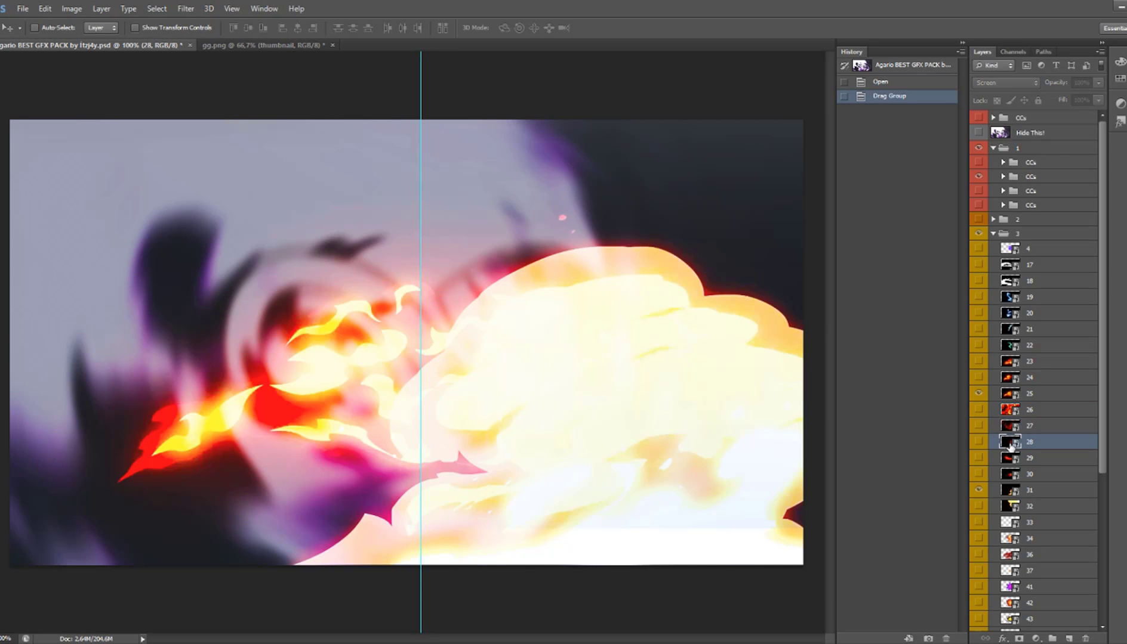
{"action": "left_click", "coordinate": [1014, 522]}
{"action": "left_click", "coordinate": [1012, 506]}
{"action": "left_click", "coordinate": [978, 504]}
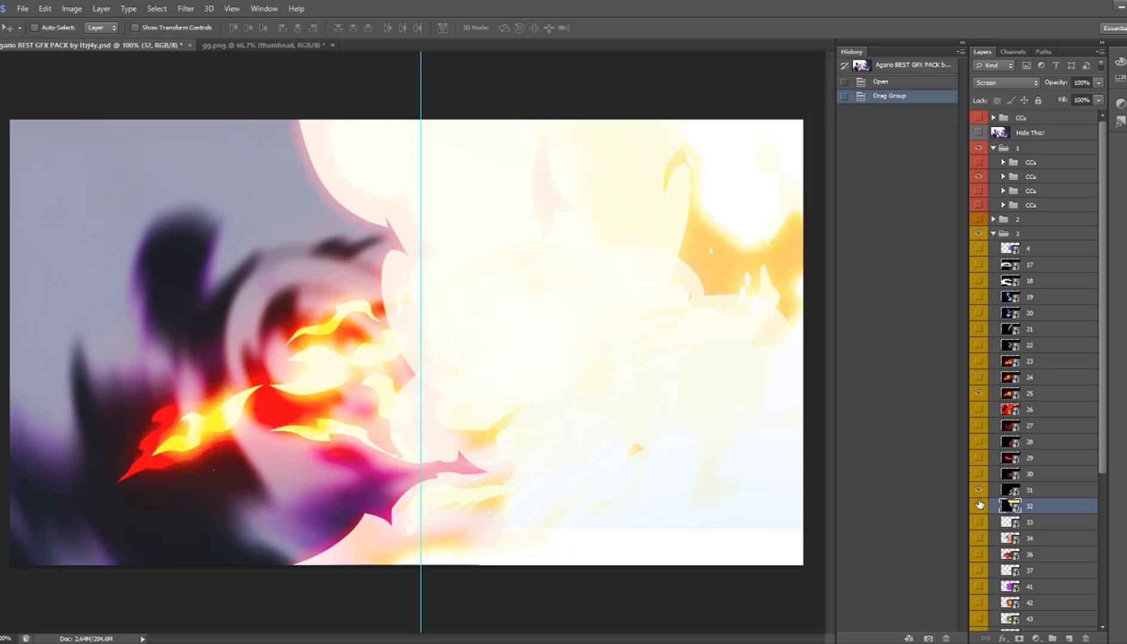
{"action": "left_click", "coordinate": [978, 504]}
{"action": "left_click", "coordinate": [978, 490]}
{"action": "left_click", "coordinate": [979, 491]}
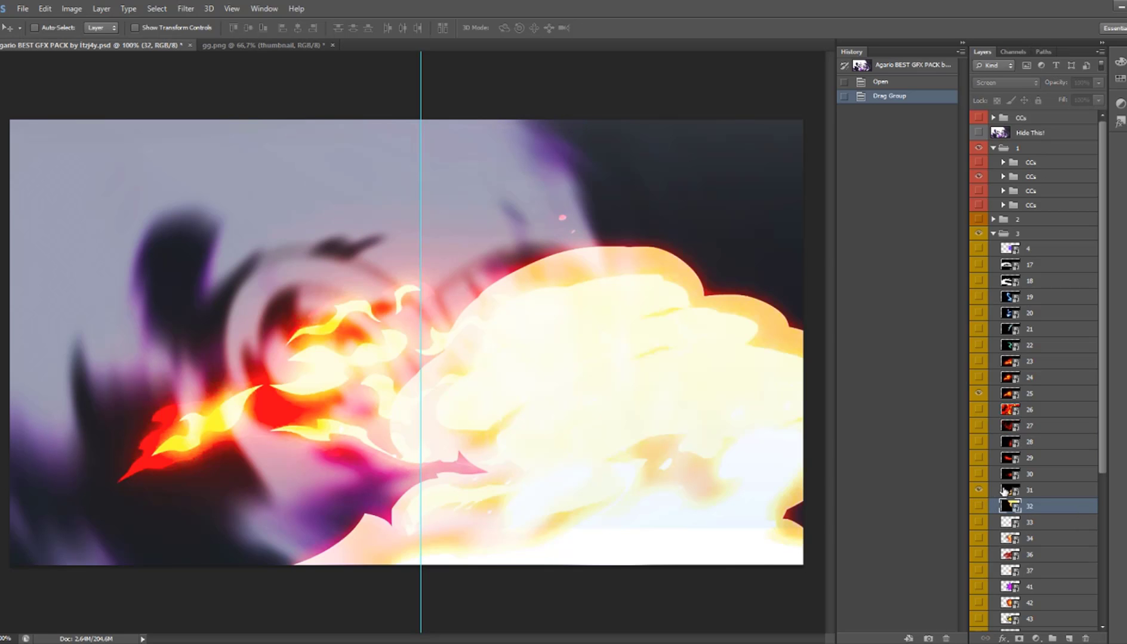
Step: Undock gg.png into its own window and copy explosion layer 31 from the GFX pack into Group 1 of the thumbnail
{"action": "left_click", "coordinate": [1017, 491]}
{"action": "left_click_drag", "start_coordinate": [271, 53], "coordinate": [262, 76]}
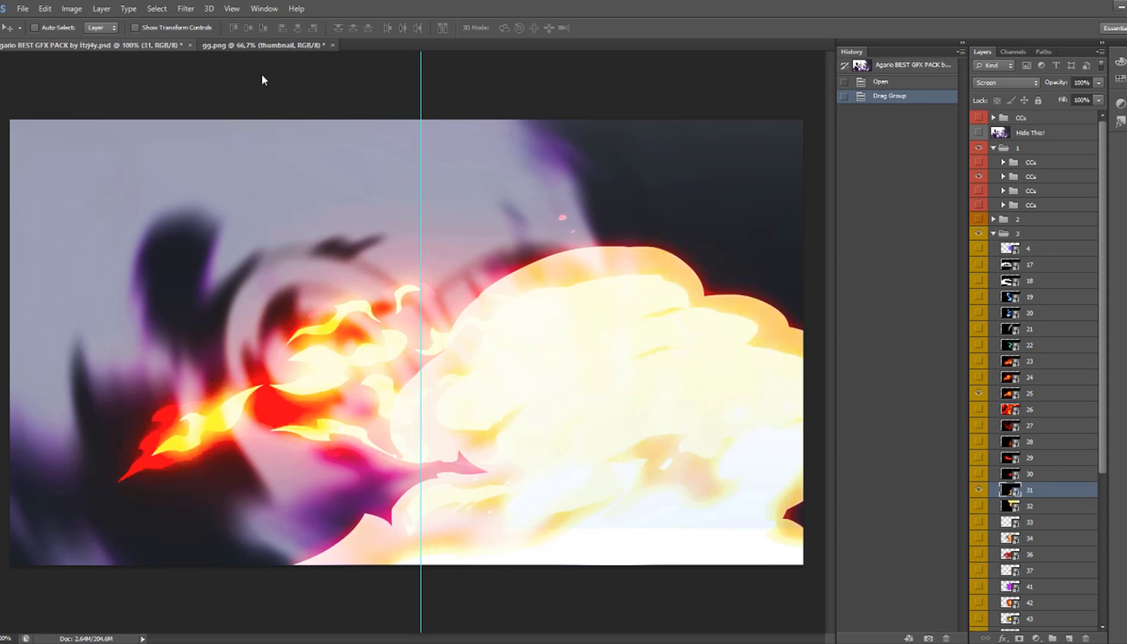
{"action": "left_click_drag", "start_coordinate": [331, 117], "coordinate": [341, 122]}
{"action": "left_click", "coordinate": [344, 376]}
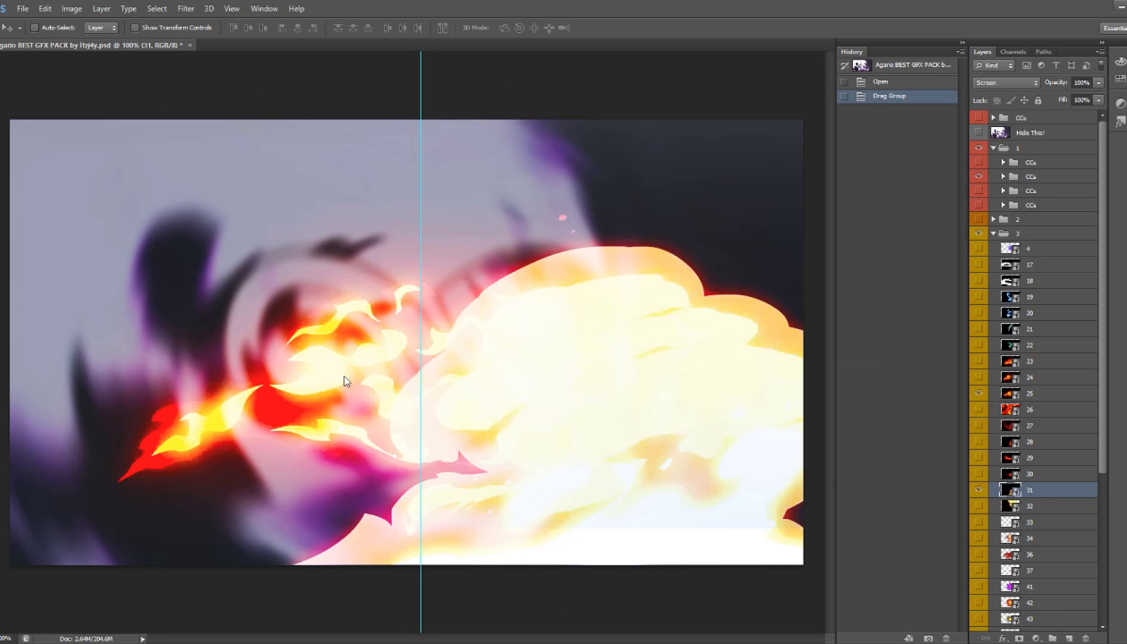
{"action": "left_click_drag", "start_coordinate": [1050, 490], "coordinate": [575, 410]}
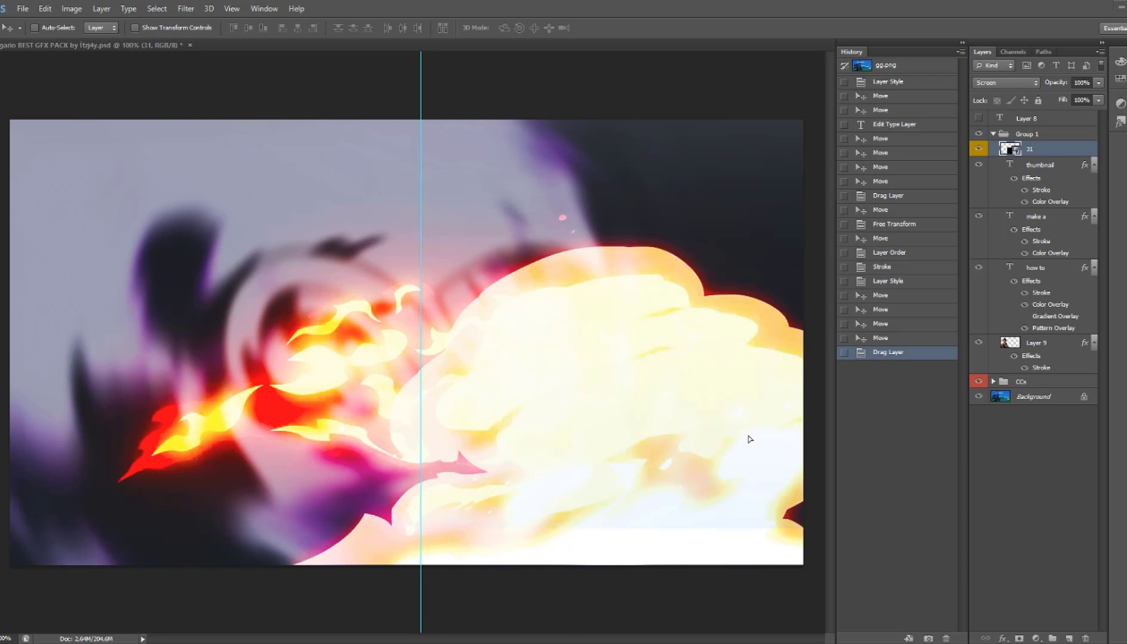
{"action": "left_click", "coordinate": [656, 80]}
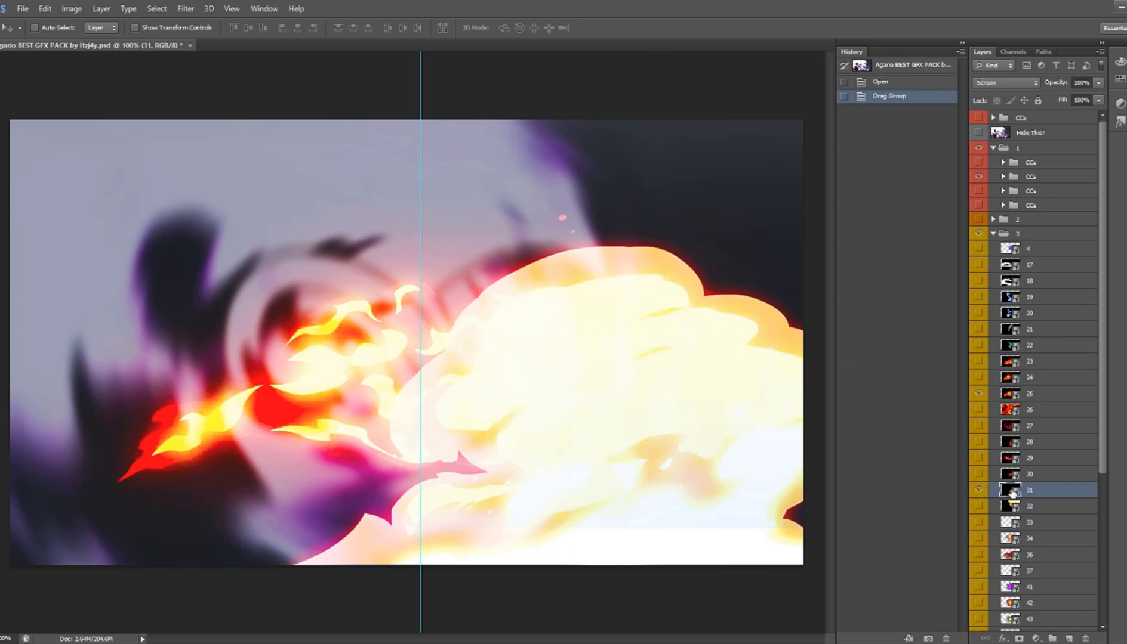
Step: Preview the cyan effect layer 22 in group 3 of the GFX pack
{"action": "scroll", "coordinate": [1011, 492], "scroll_direction": "down", "scroll_amount": 3}
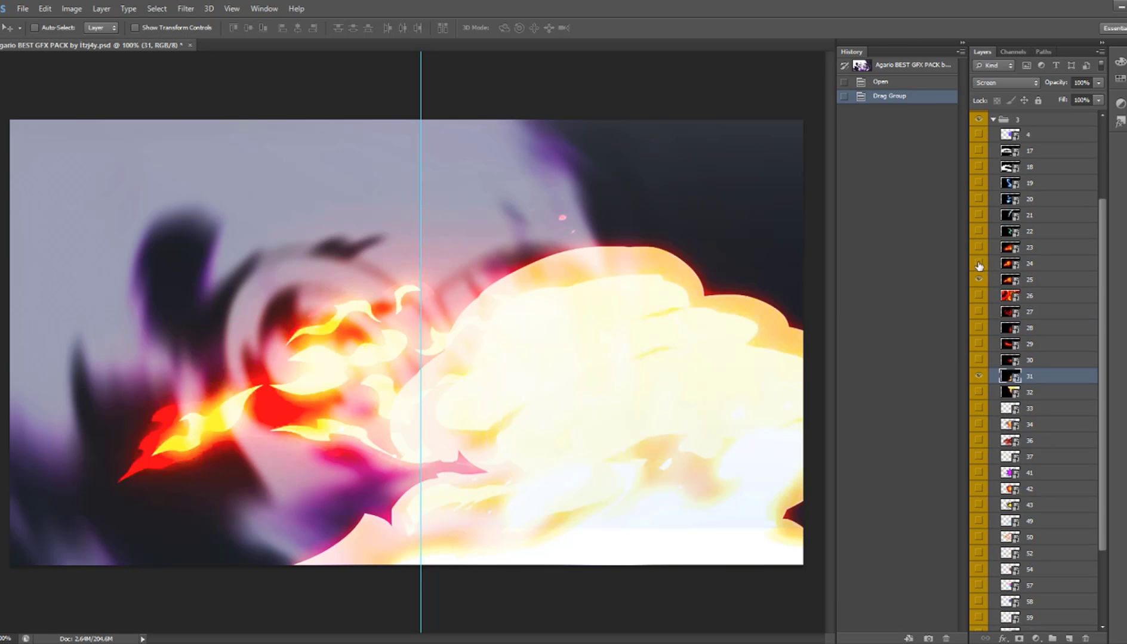
{"action": "scroll", "coordinate": [981, 270], "scroll_direction": "up", "scroll_amount": 2}
{"action": "left_click", "coordinate": [981, 303]}
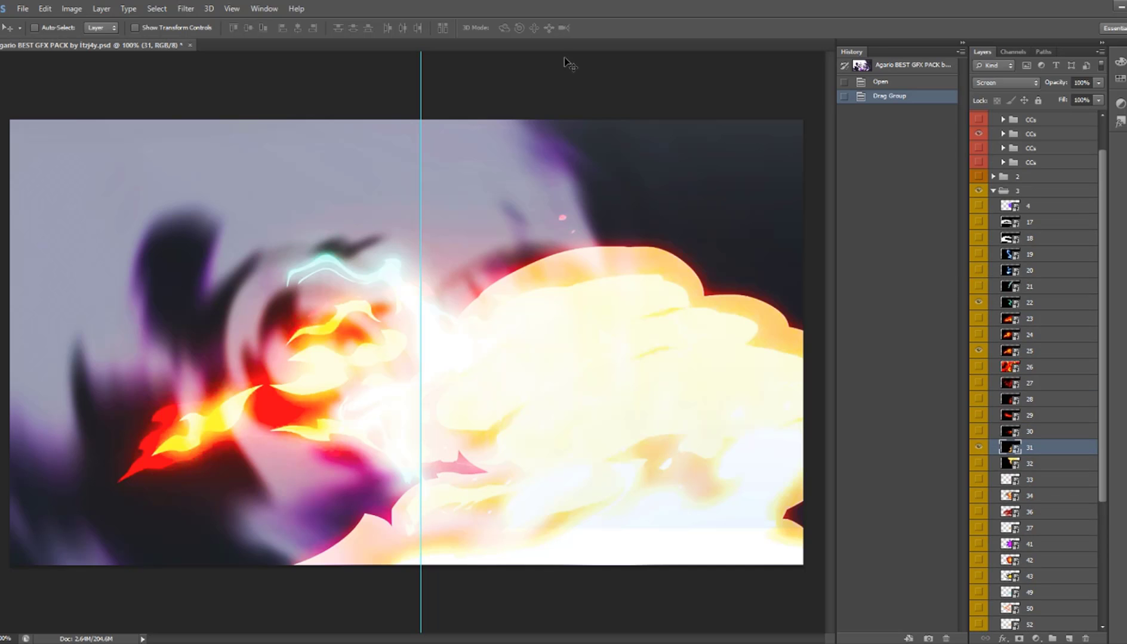
Step: Move explosion layer 31 to the thumbnail's lower-right corner, dock gg.png back as a tab and return to the GFX pack
{"action": "left_click", "coordinate": [324, 93]}
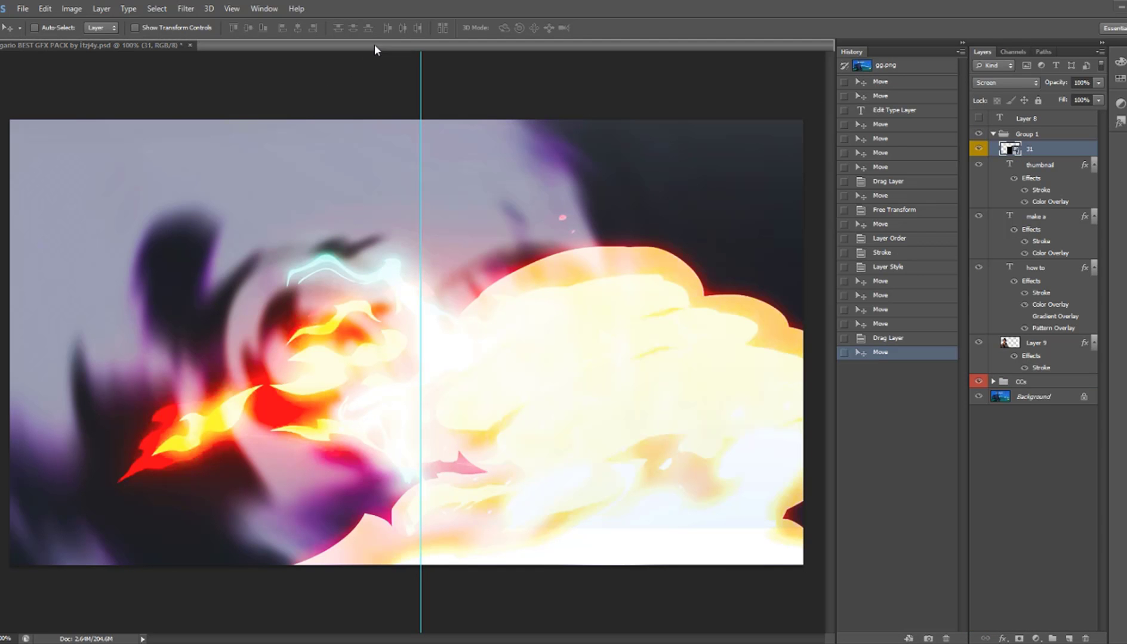
{"action": "left_click_drag", "start_coordinate": [216, 48], "coordinate": [268, 46]}
{"action": "left_click", "coordinate": [119, 49]}
{"action": "left_click", "coordinate": [119, 49]}
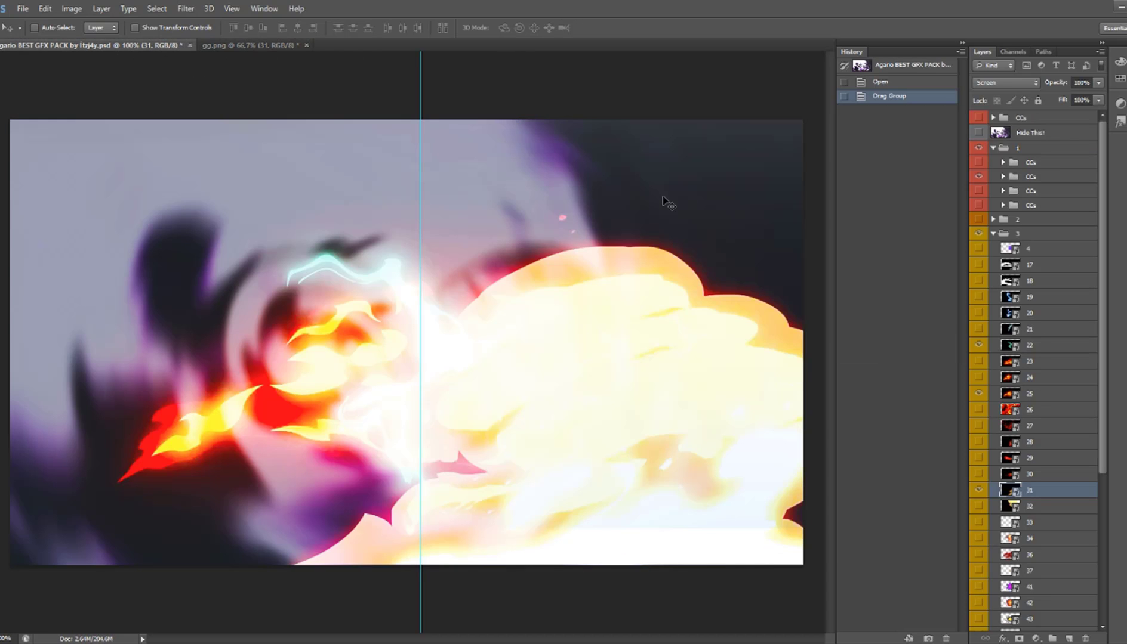
Step: Hide effect layers 31, 25 and 22 in group 3, preview layer 30, and make red ember layer 27 visible
{"action": "left_click", "coordinate": [978, 489]}
{"action": "left_click", "coordinate": [978, 393]}
{"action": "left_click", "coordinate": [979, 345]}
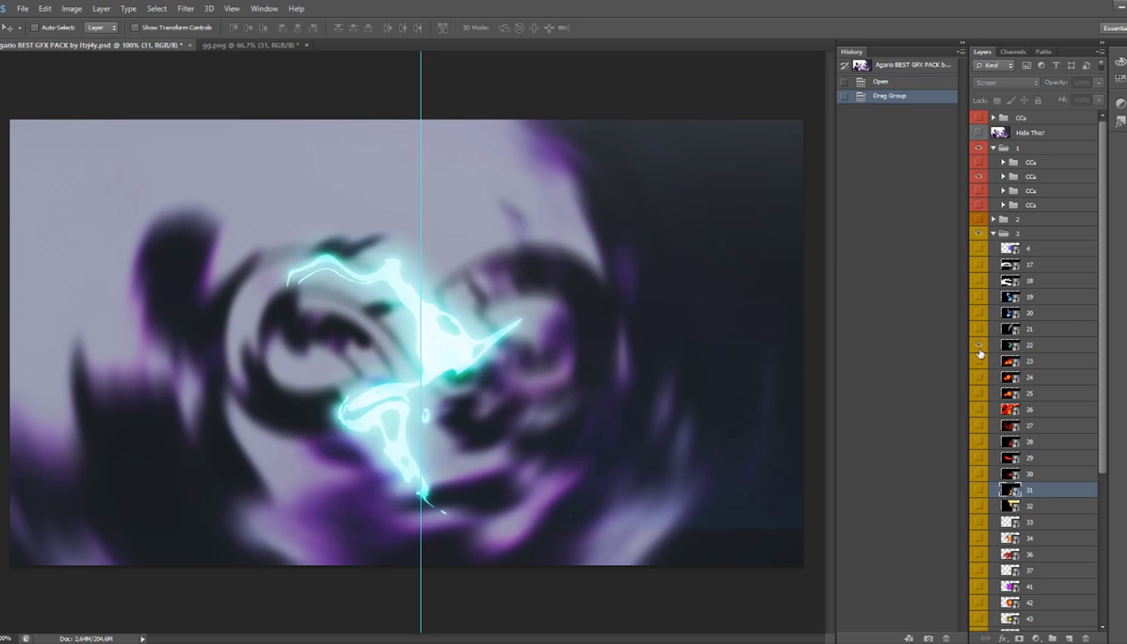
{"action": "left_click", "coordinate": [983, 370]}
{"action": "left_click", "coordinate": [978, 489]}
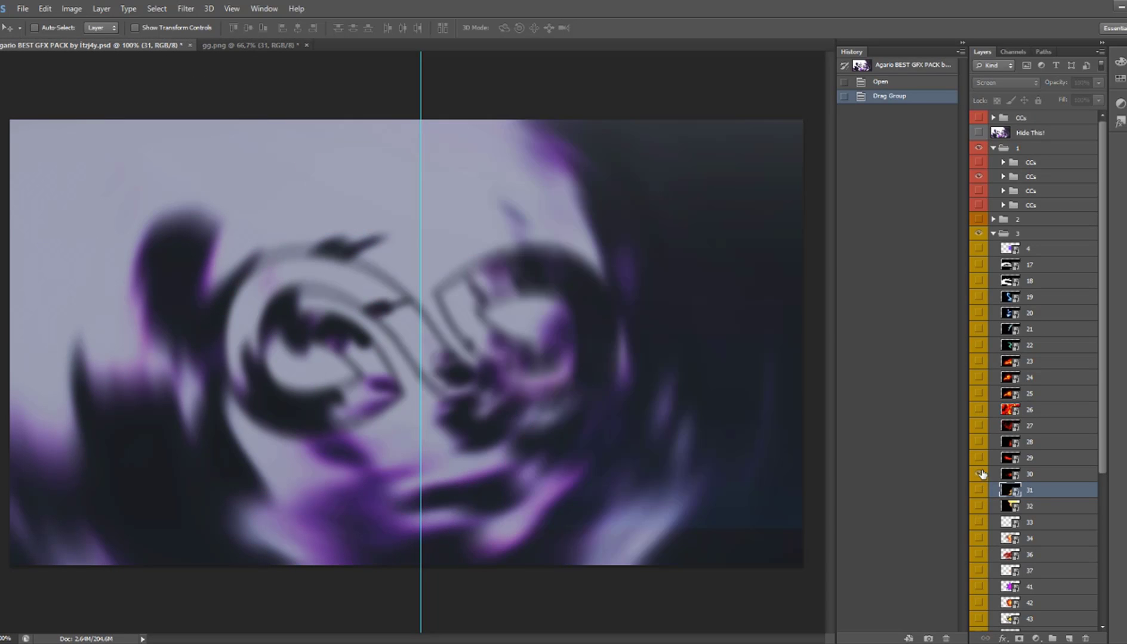
{"action": "left_click", "coordinate": [979, 490]}
{"action": "left_click", "coordinate": [981, 474]}
{"action": "left_click", "coordinate": [979, 475]}
{"action": "left_click", "coordinate": [980, 426]}
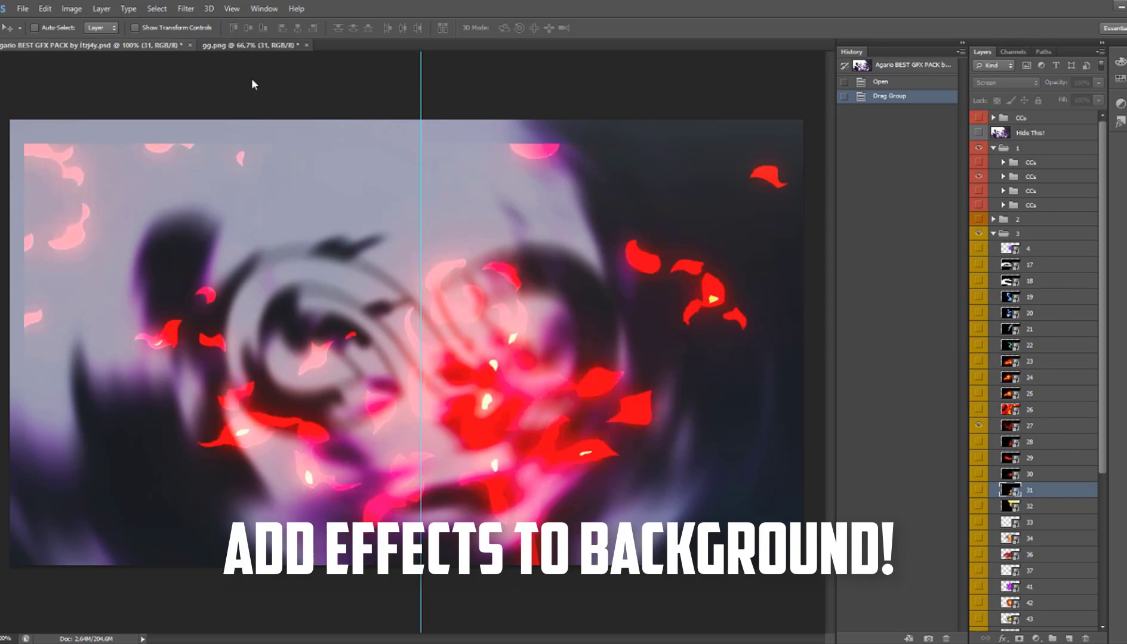
Step: Undock gg.png, copy ember layer 27 from the GFX pack into its Group 1, and dock the document again
{"action": "left_click", "coordinate": [306, 45]}
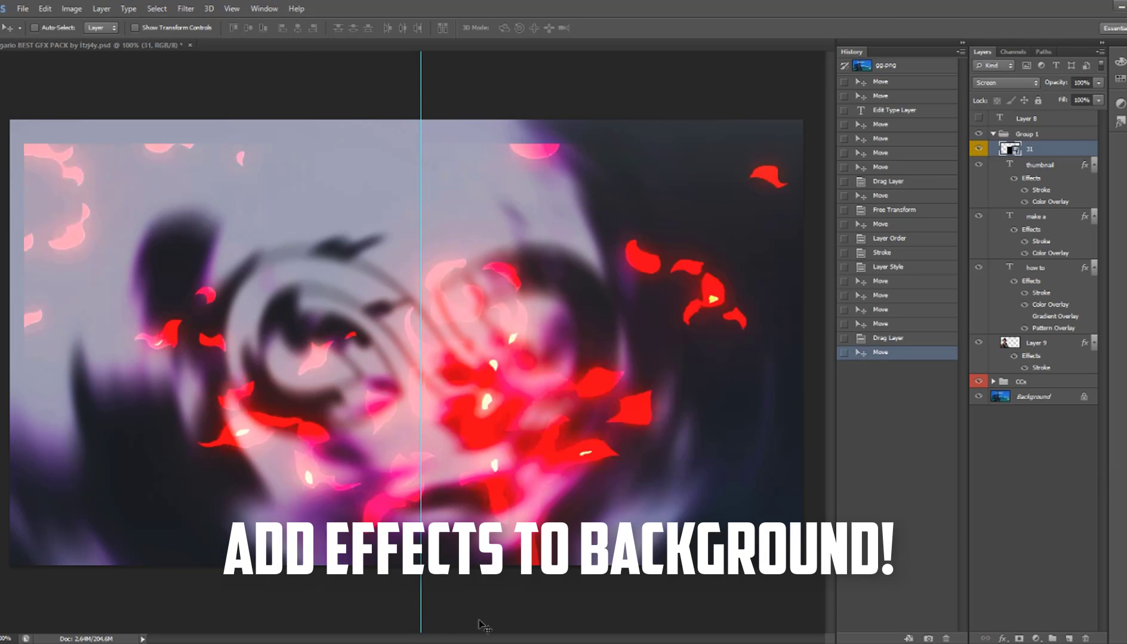
{"action": "left_click_drag", "start_coordinate": [1045, 434], "coordinate": [533, 371]}
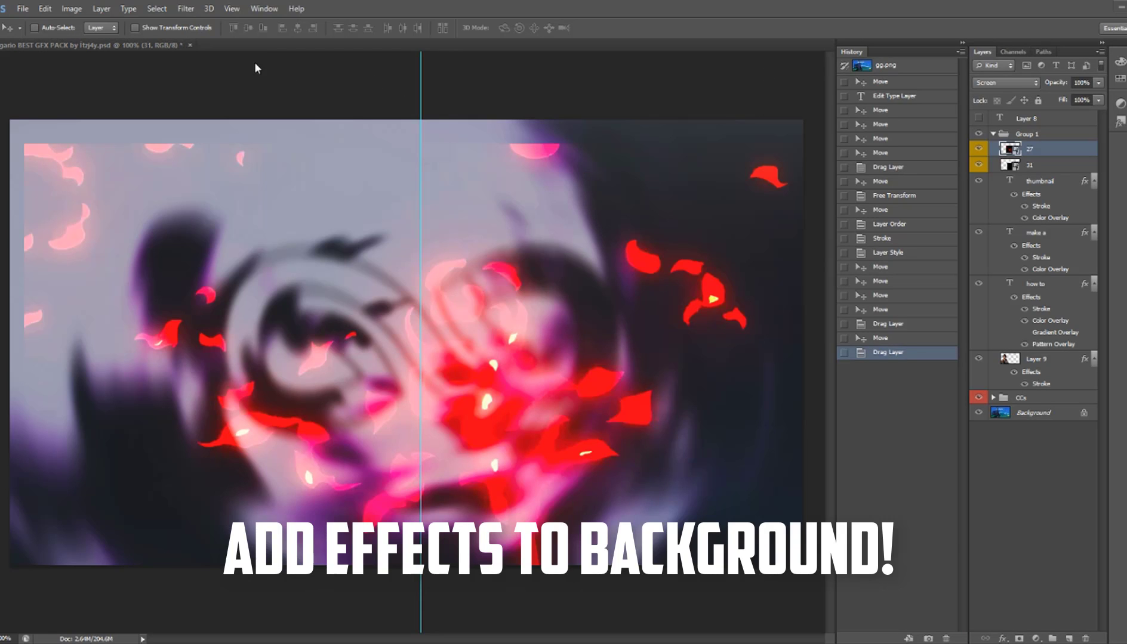
{"action": "left_click", "coordinate": [281, 44]}
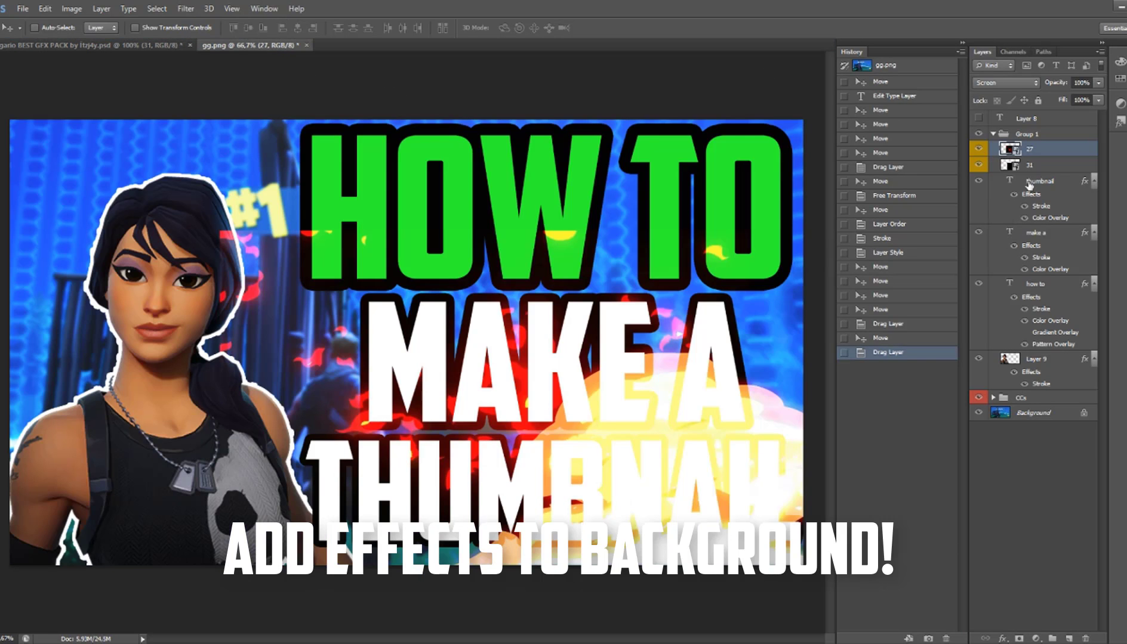
Step: Reorder Group 1 so explosion layer 31 sits directly below the text layers and ember layer 27 below the Layer 9 character
{"action": "left_click_drag", "start_coordinate": [1059, 152], "coordinate": [1047, 349]}
{"action": "left_click_drag", "start_coordinate": [1037, 152], "coordinate": [1029, 387]}
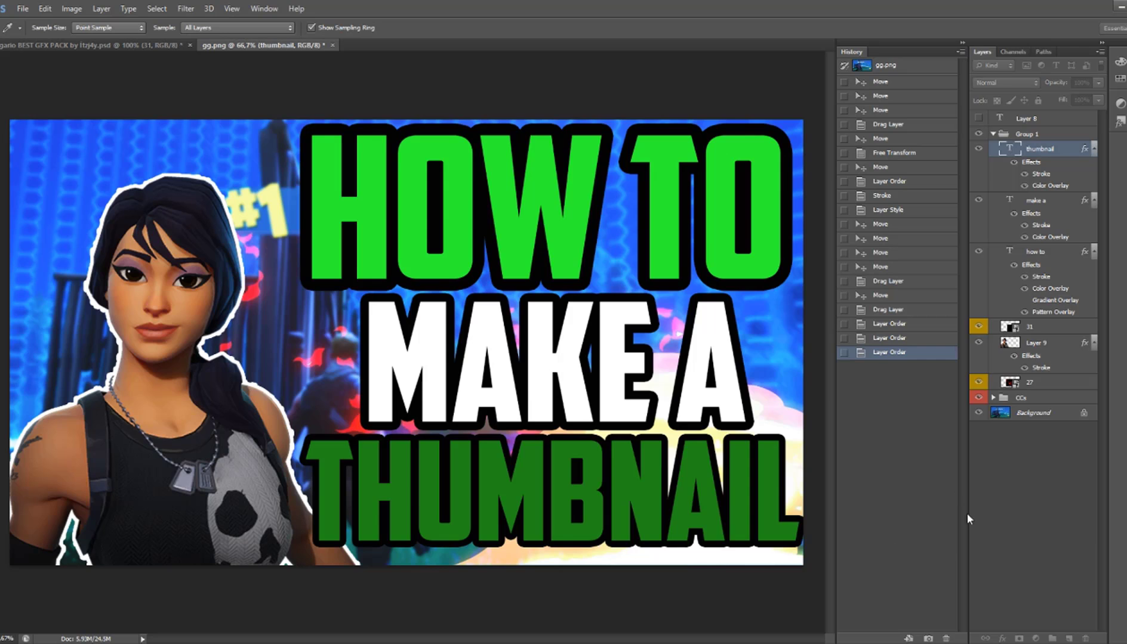
Step: Try green shades for the THUMBNAIL text's Color Overlay, settle on bright orange-red, and return to the Move tool
{"action": "left_click", "coordinate": [967, 508]}
{"action": "left_click", "coordinate": [934, 433]}
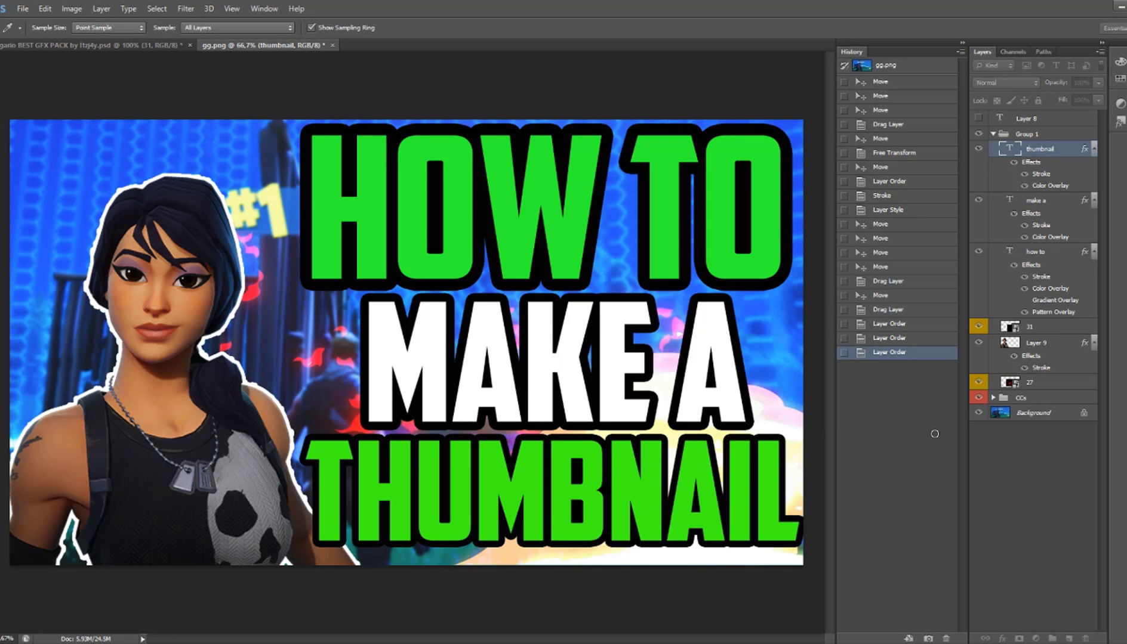
{"action": "left_click", "coordinate": [959, 567]}
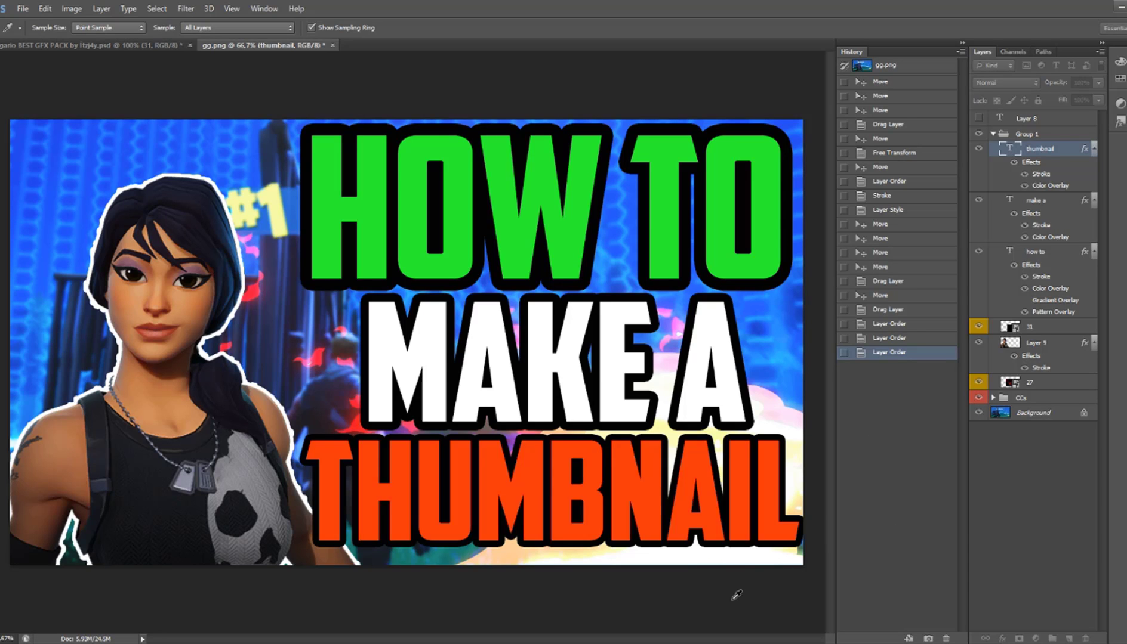
{"action": "left_click_drag", "start_coordinate": [904, 489], "coordinate": [992, 351]}
{"action": "key", "text": "h"}
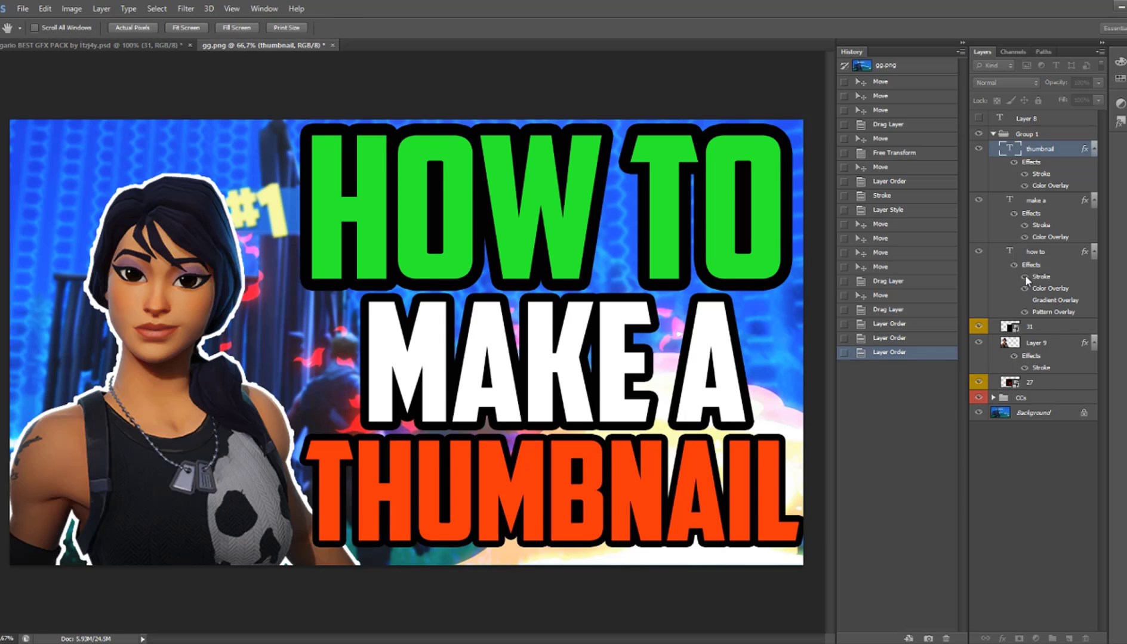
{"action": "key", "text": "v"}
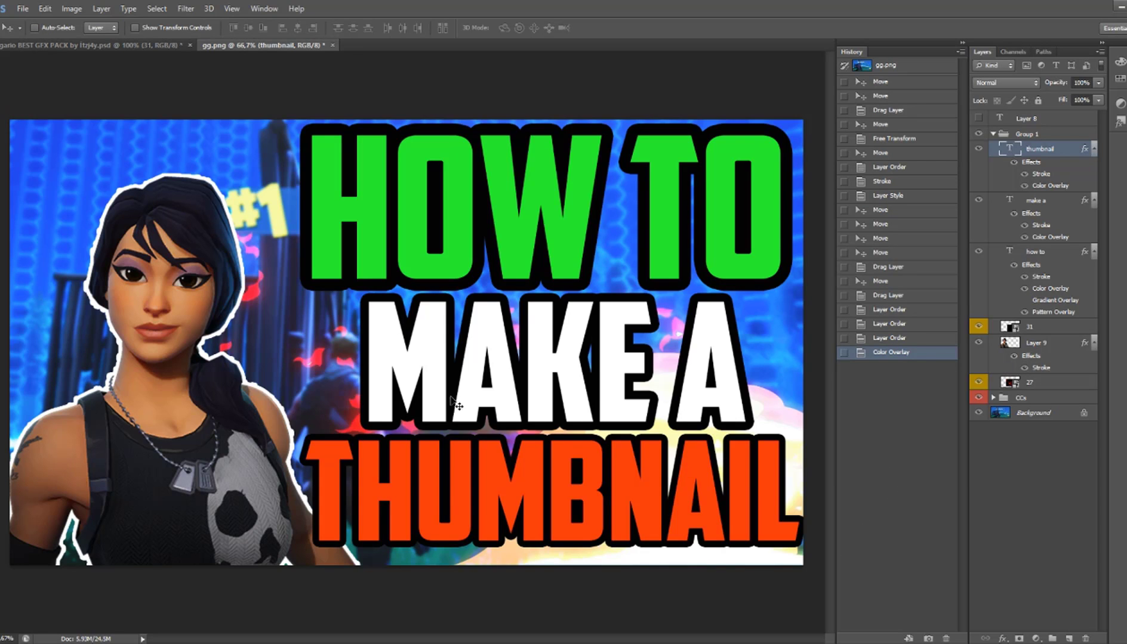